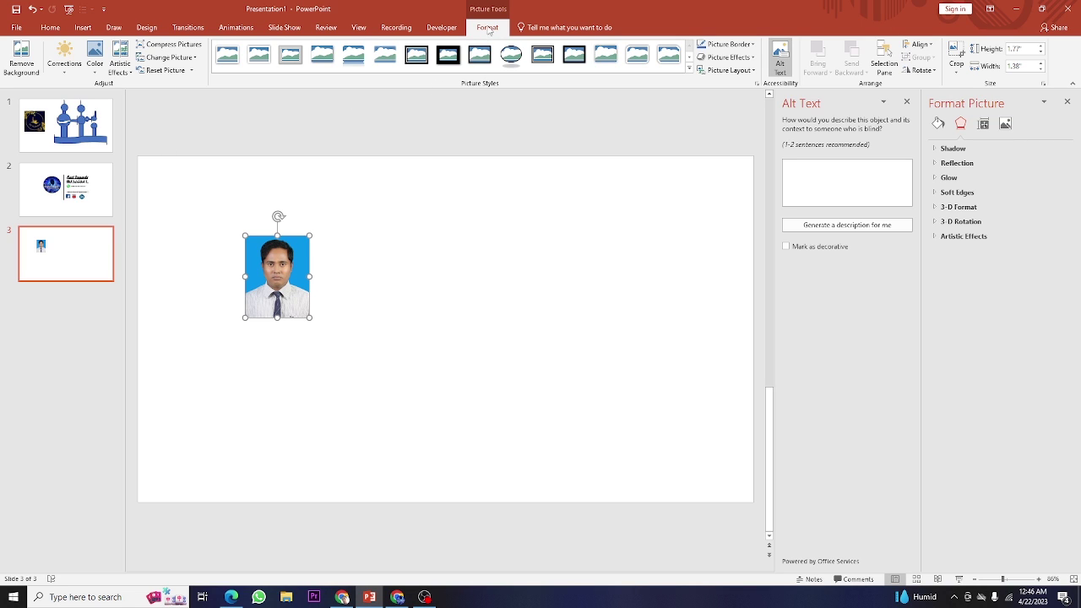
# Step: Crop the slide 3 photo to an Oval shape and shorten it into a circle
pyautogui.click(958, 73)
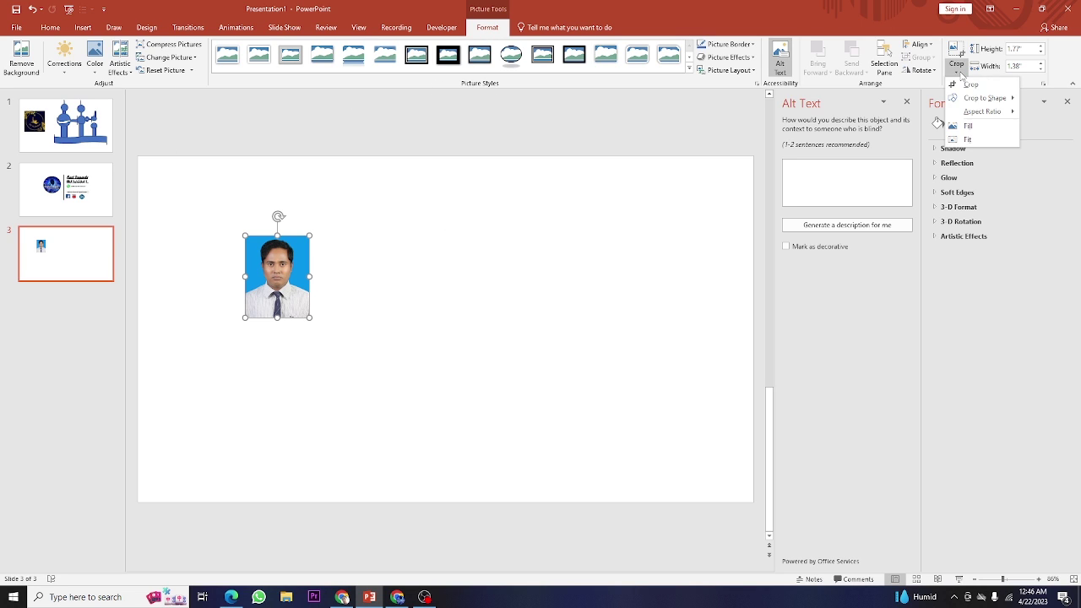
pyautogui.moveTo(984, 100)
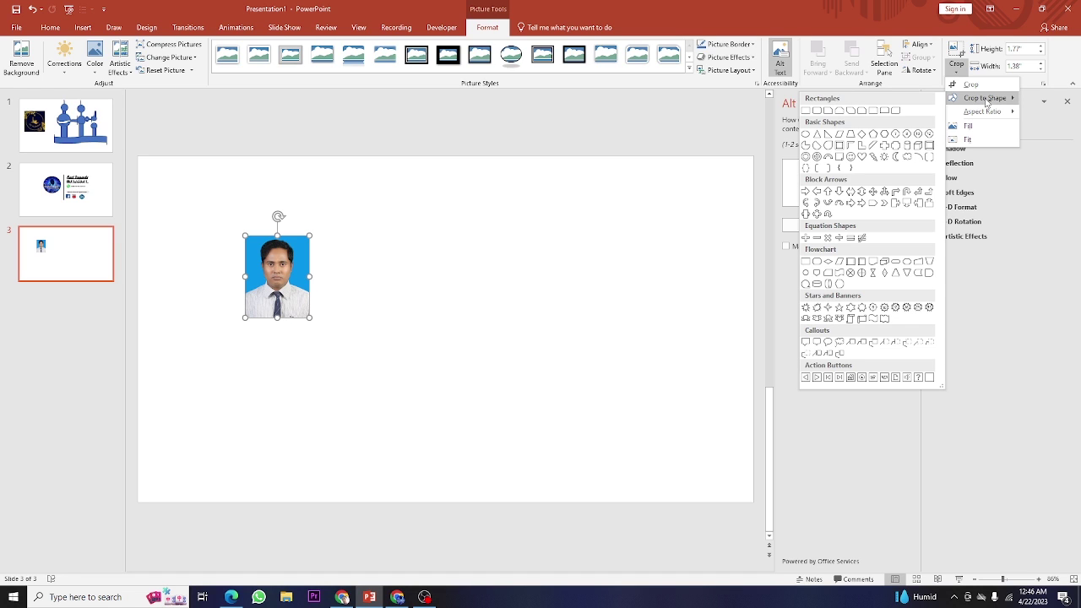
pyautogui.click(805, 133)
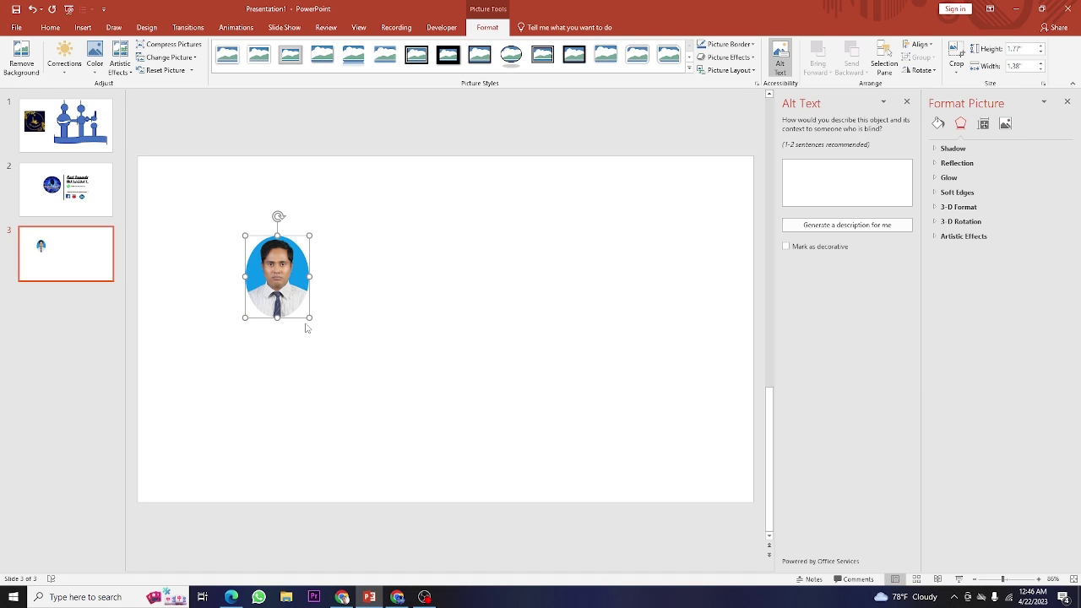
pyautogui.moveTo(277, 317); pyautogui.dragTo(278, 309)
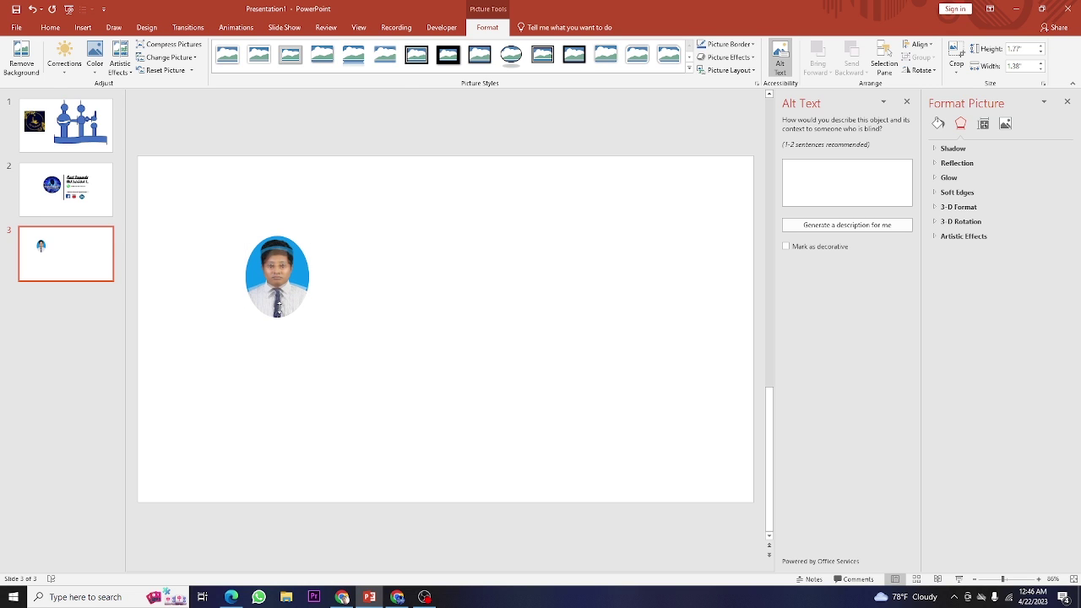
# Step: Enlarge the circular photo from its corner
pyautogui.click(366, 296)
pyautogui.click(288, 304)
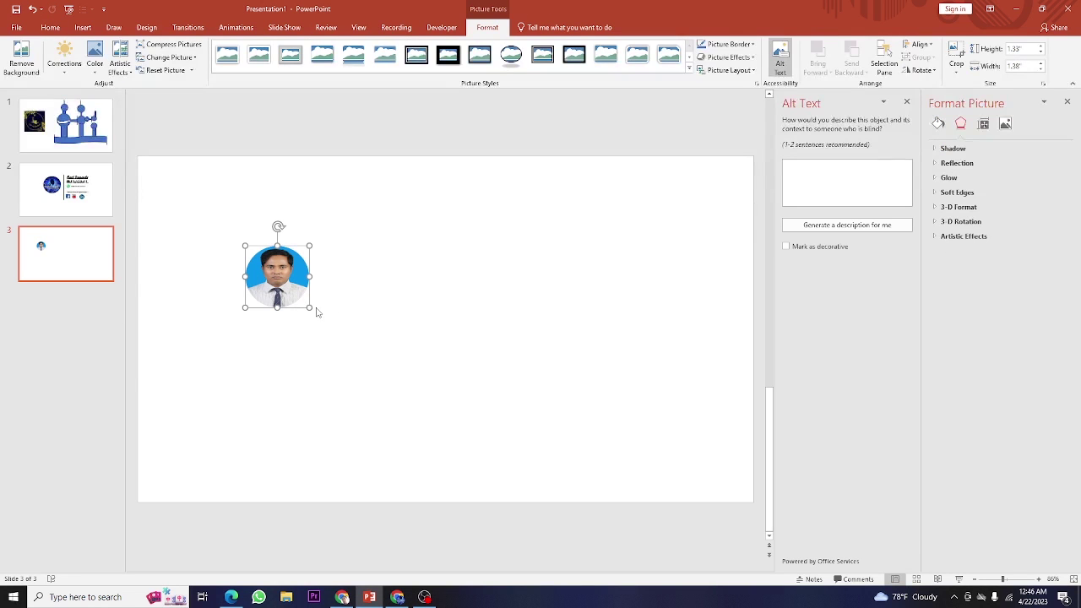
pyautogui.moveTo(310, 308); pyautogui.dragTo(335, 330)
pyautogui.click(439, 295)
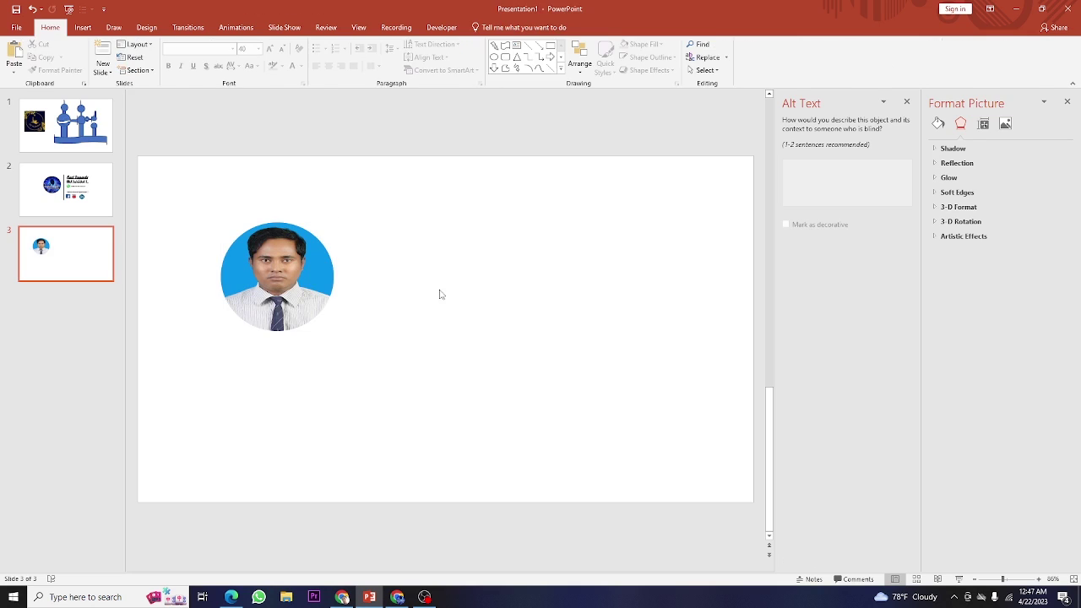
pyautogui.click(299, 286)
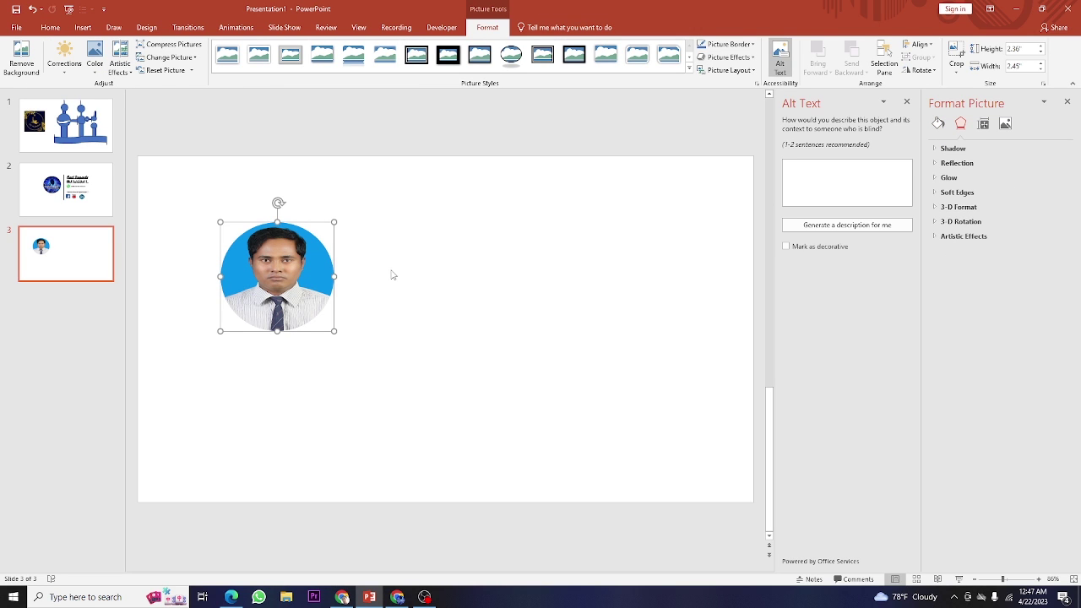
# Step: Undo the circular crop, return the rectangular photo to the upper left, and zoom to 90%
pyautogui.hotkey('ctrl', 'z')
pyautogui.hotkey('ctrl', 'z')
pyautogui.hotkey('ctrl', 'z')
pyautogui.hotkey('ctrl', 'z')
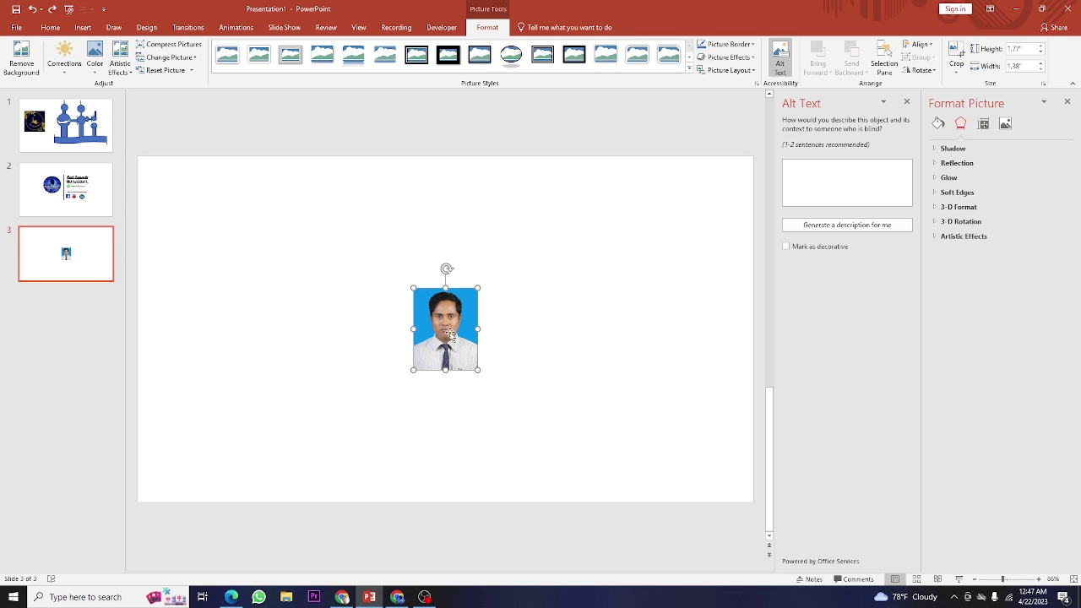
pyautogui.moveTo(438, 323); pyautogui.dragTo(254, 260)
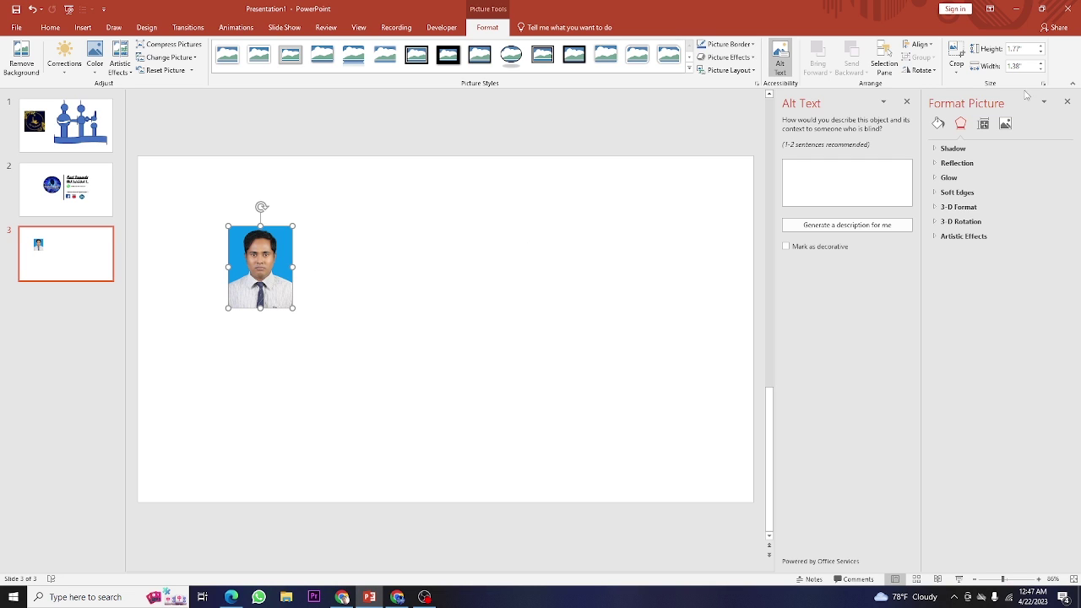
pyautogui.scroll(5, 722, 318)
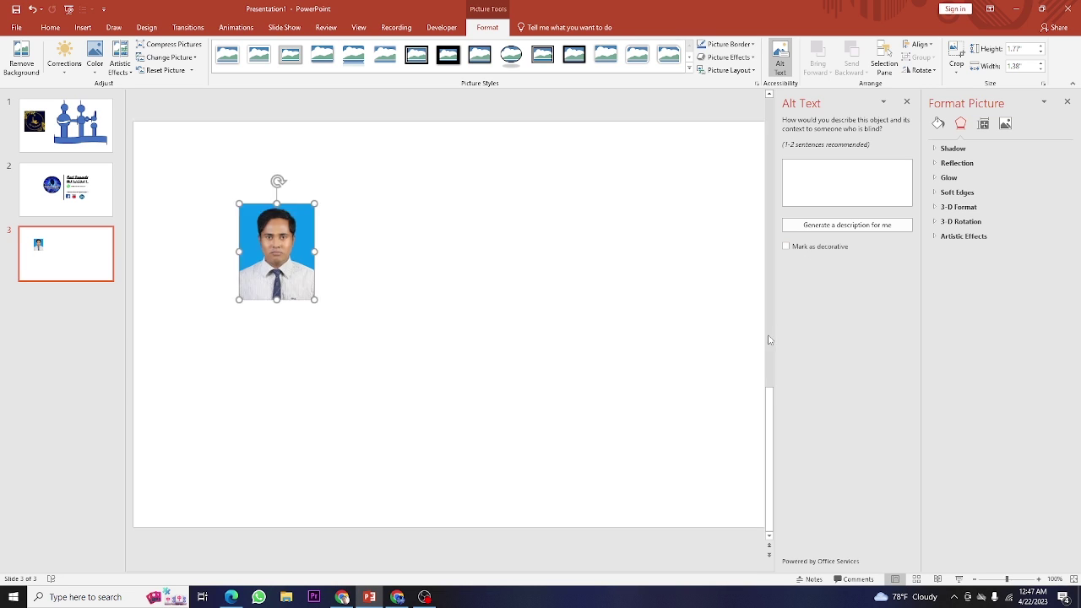
pyautogui.scroll(-6, 691, 306)
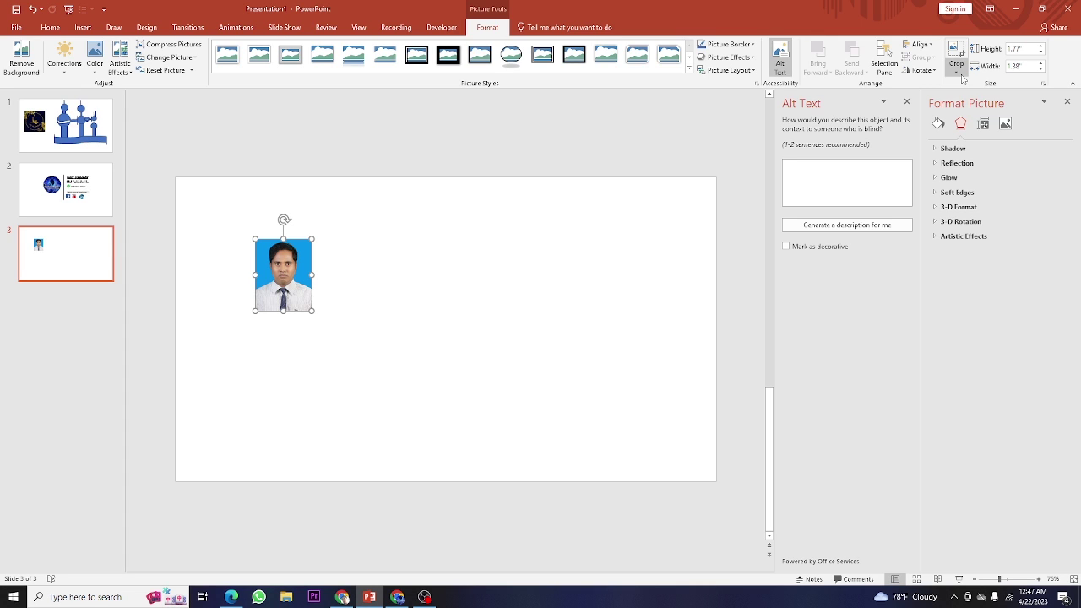
pyautogui.click(1037, 578)
pyautogui.click(1037, 579)
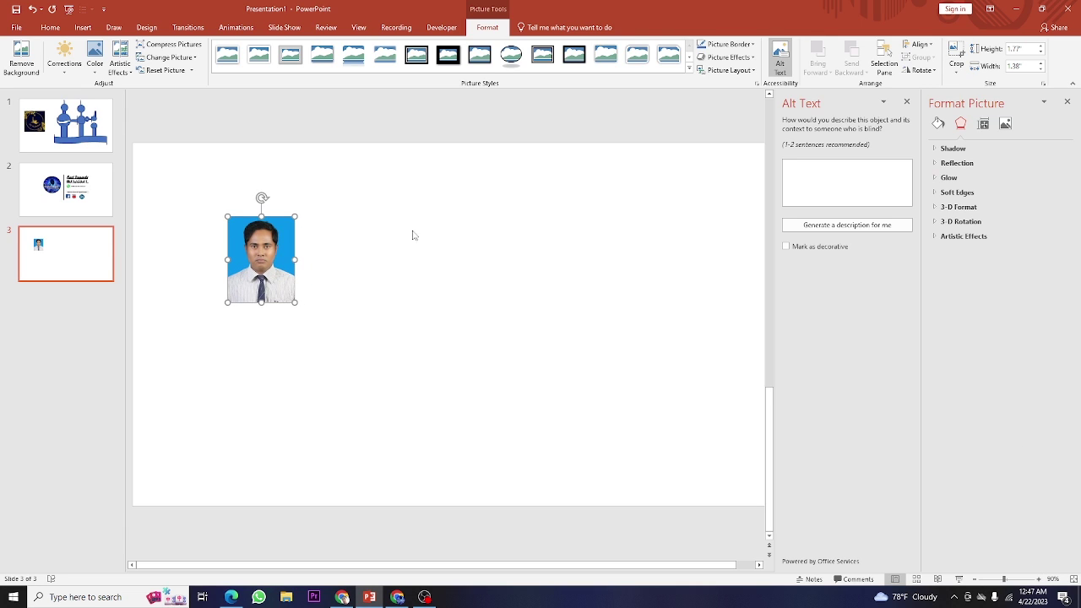
# Step: Crop the photo to an Oval shape again
pyautogui.click(957, 73)
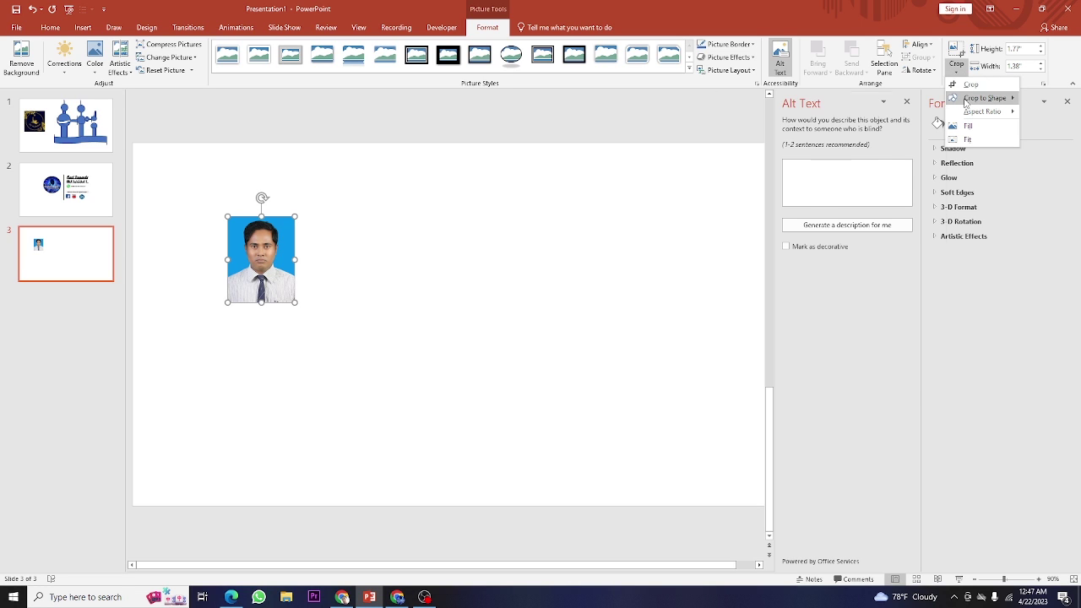
pyautogui.moveTo(966, 99)
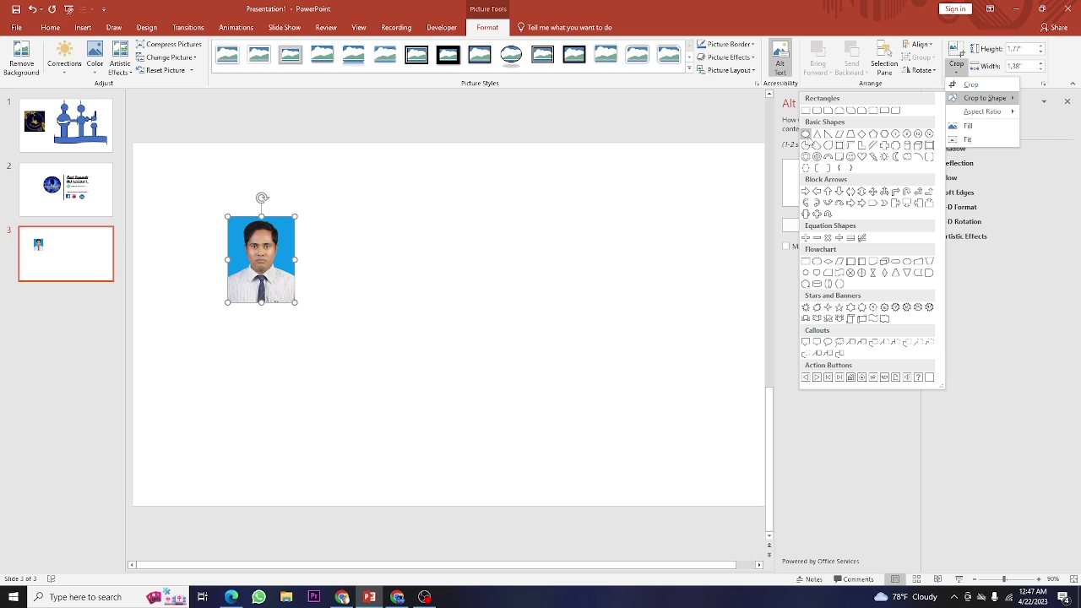
pyautogui.click(806, 134)
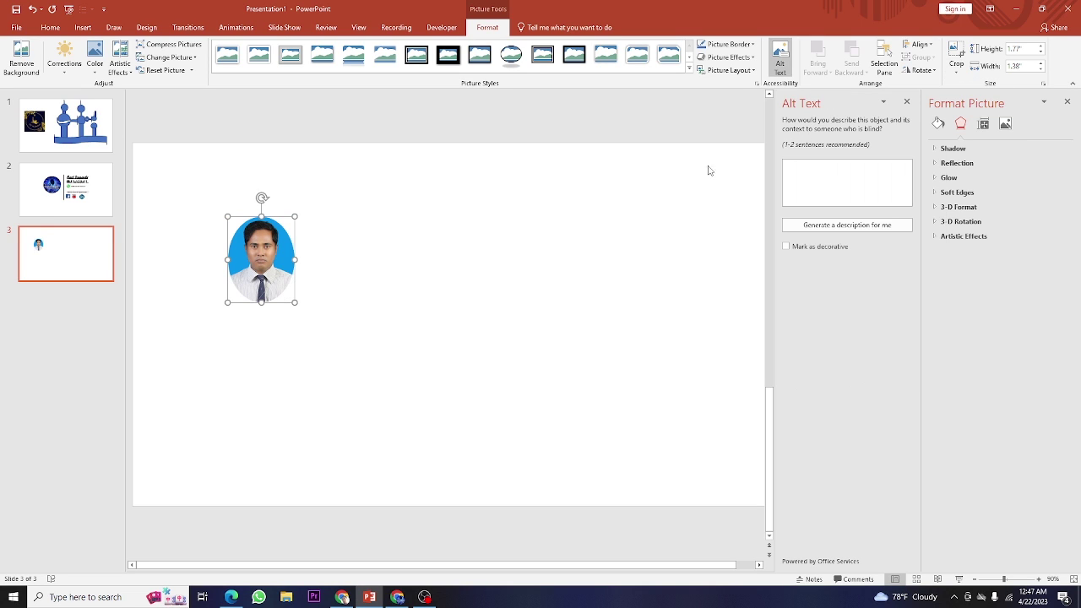
# Step: Make the oval a circle, enlarge it to about 2.47" by 2.41", and move it slightly down
pyautogui.moveTo(260, 303); pyautogui.dragTo(260, 285)
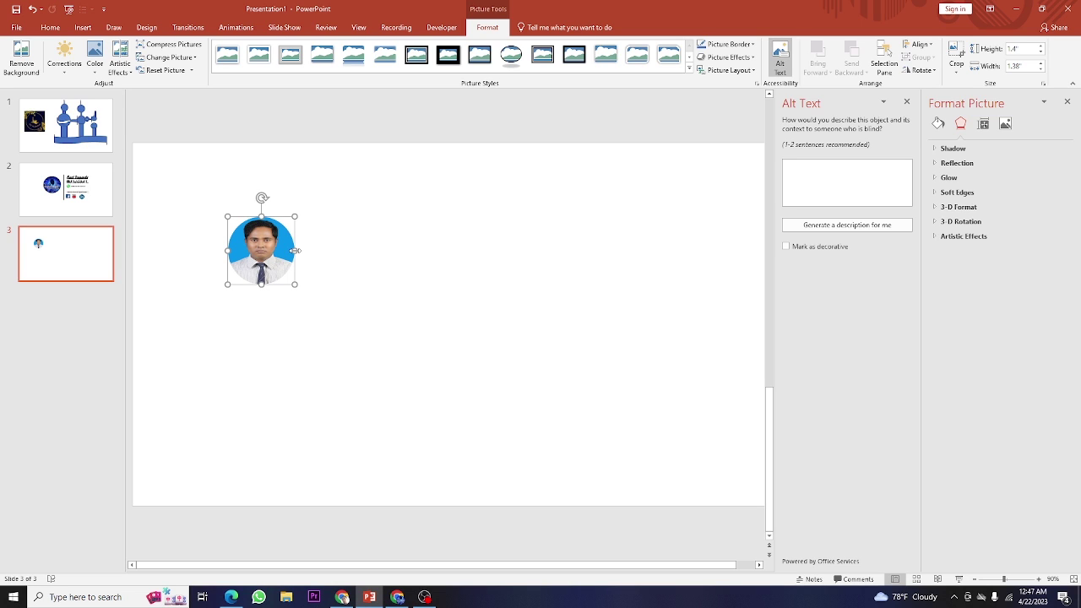
pyautogui.moveTo(294, 285); pyautogui.dragTo(321, 309)
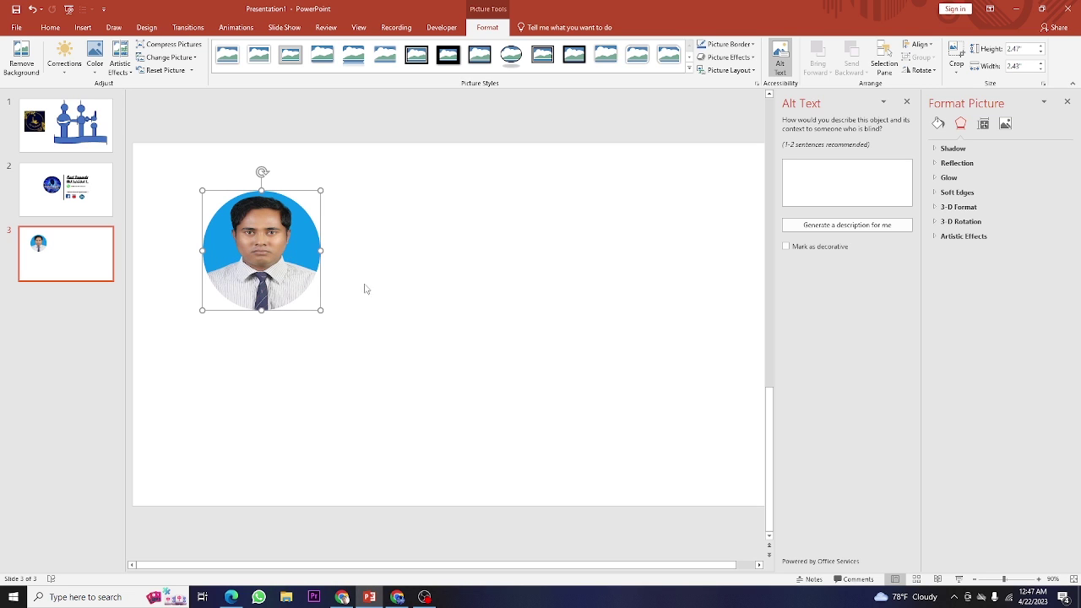
pyautogui.moveTo(261, 251); pyautogui.dragTo(264, 300)
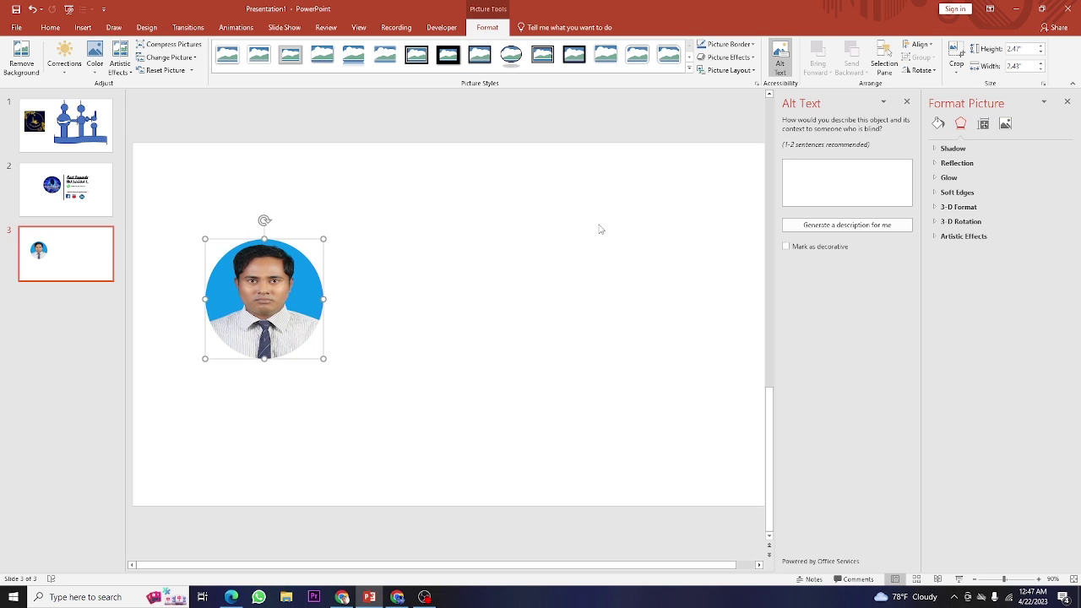
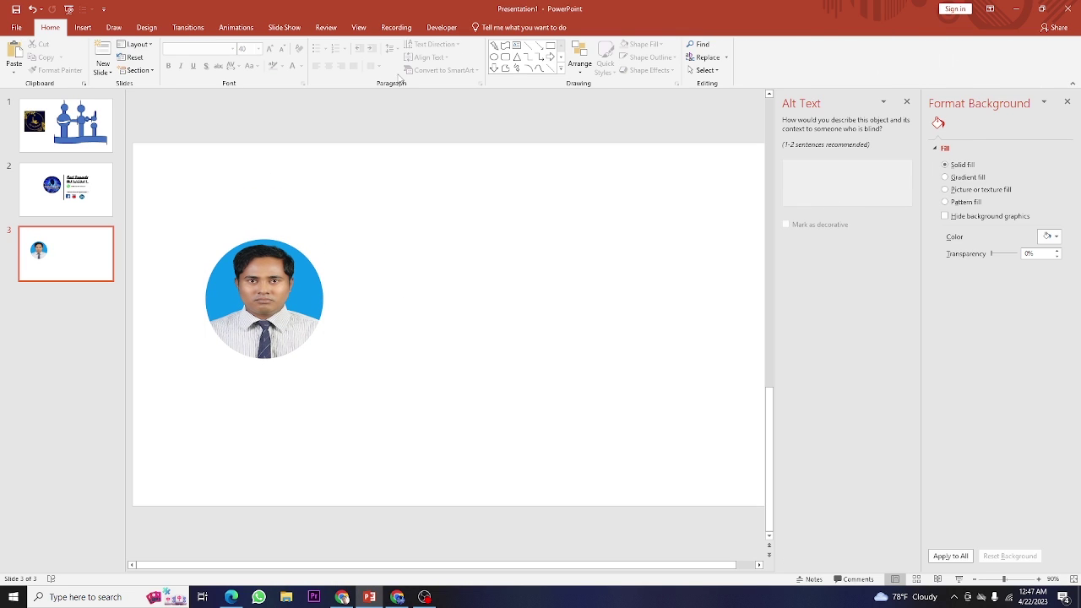
# Step: Draw a vertical straight line to the right of the circular photo
pyautogui.click(85, 29)
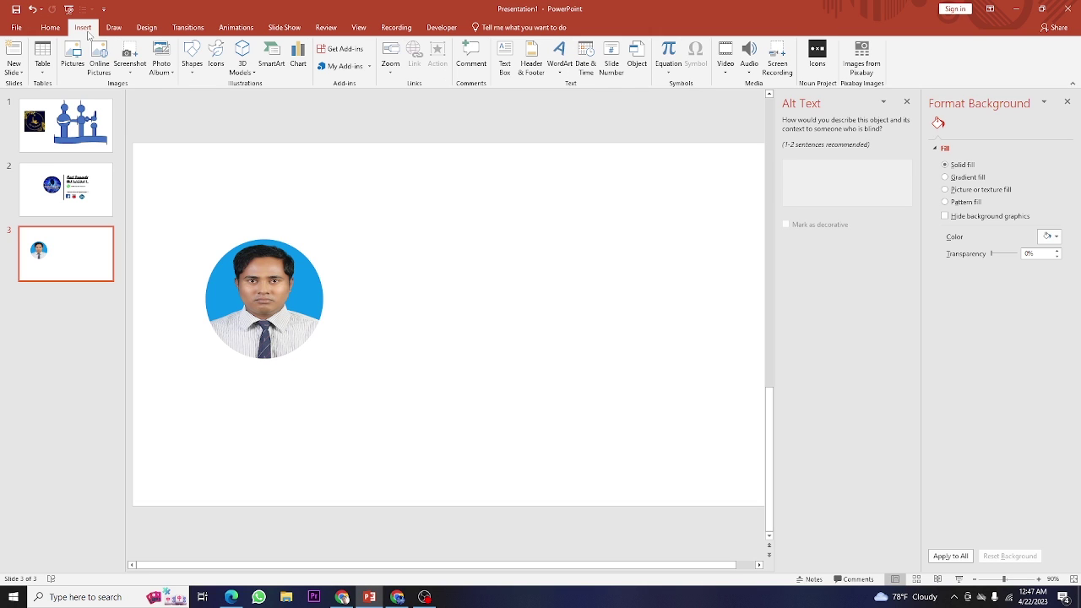
pyautogui.click(192, 61)
pyautogui.click(221, 94)
pyautogui.moveTo(358, 227); pyautogui.dragTo(361, 383)
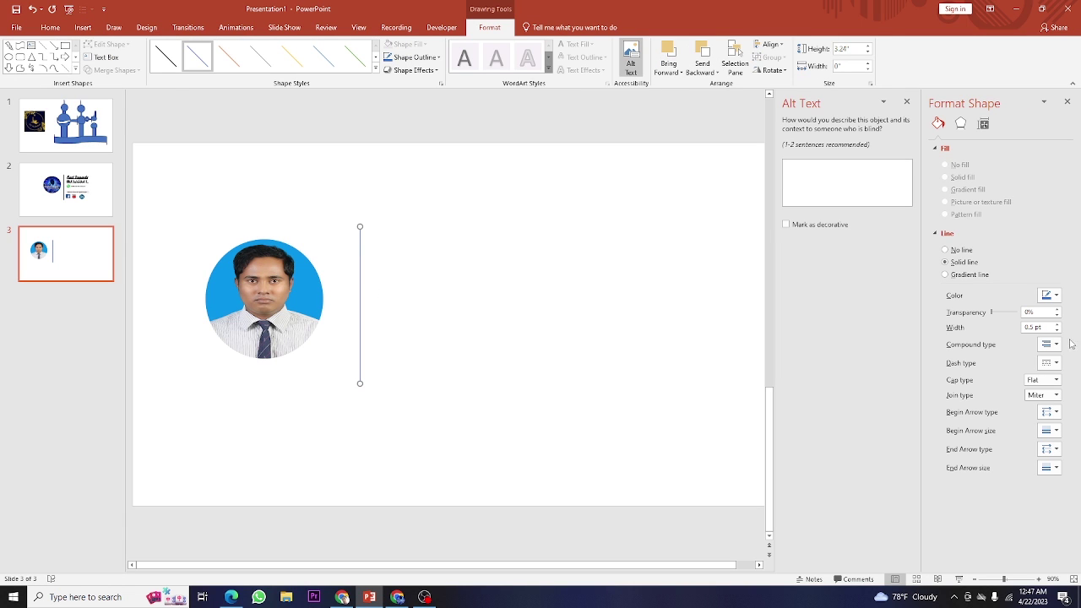
# Step: Make the divider line 2.75 pt wide and colour it black
pyautogui.click(1057, 325)
pyautogui.doubleClick(1057, 326)
pyautogui.click(1057, 325)
pyautogui.click(1057, 325)
pyautogui.click(1057, 325)
pyautogui.click(1057, 326)
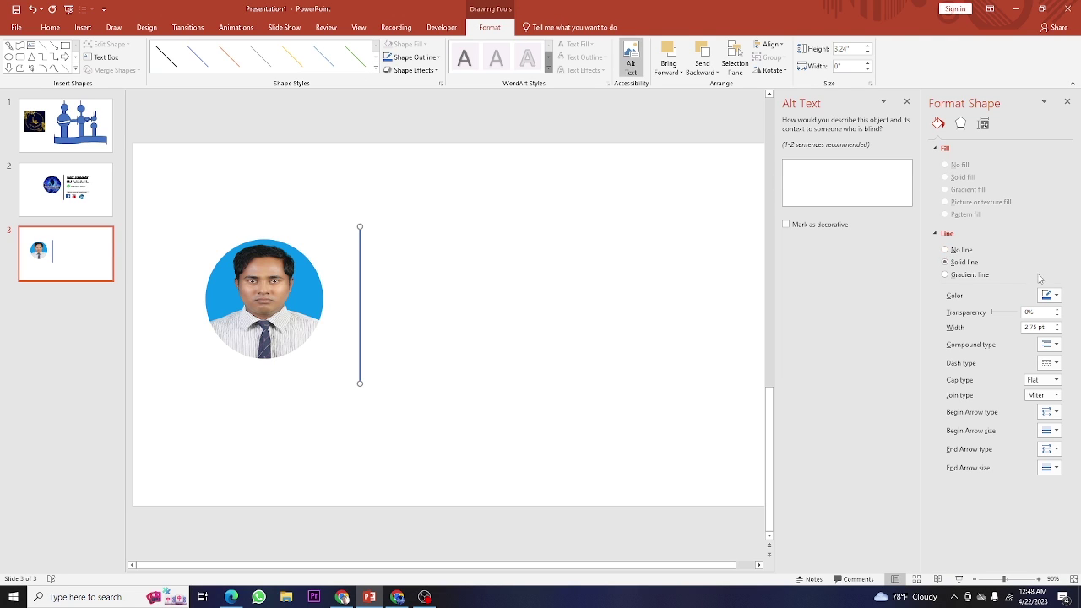
pyautogui.click(1057, 296)
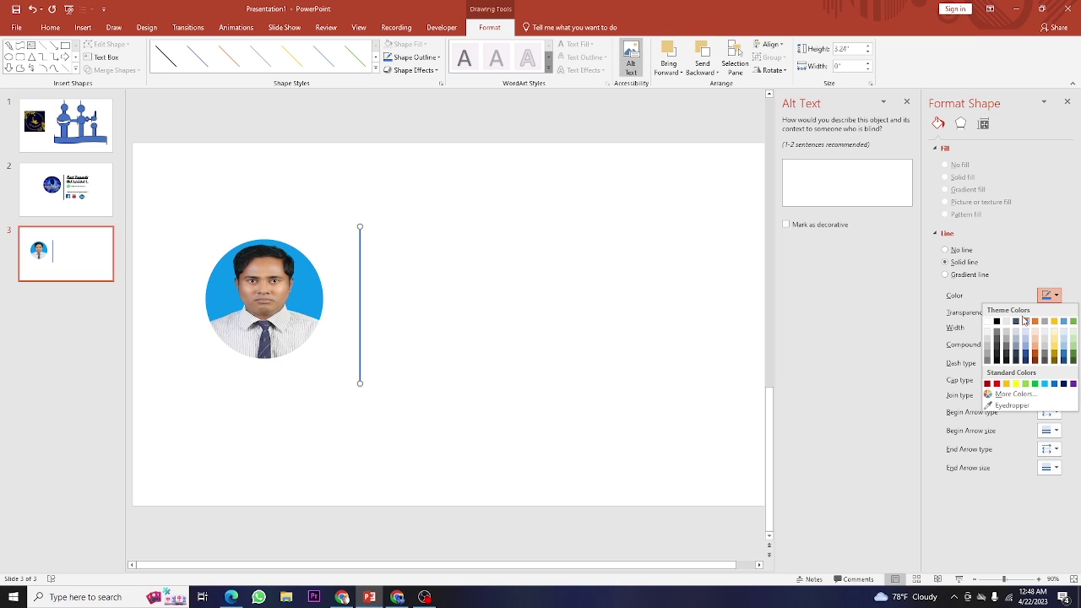
pyautogui.click(995, 323)
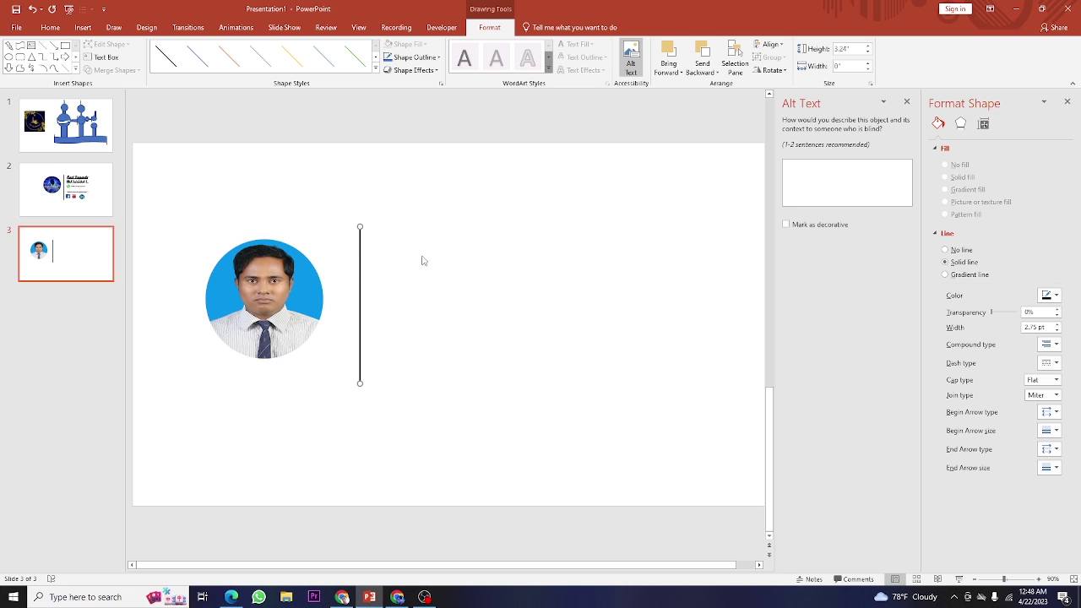
pyautogui.click(85, 28)
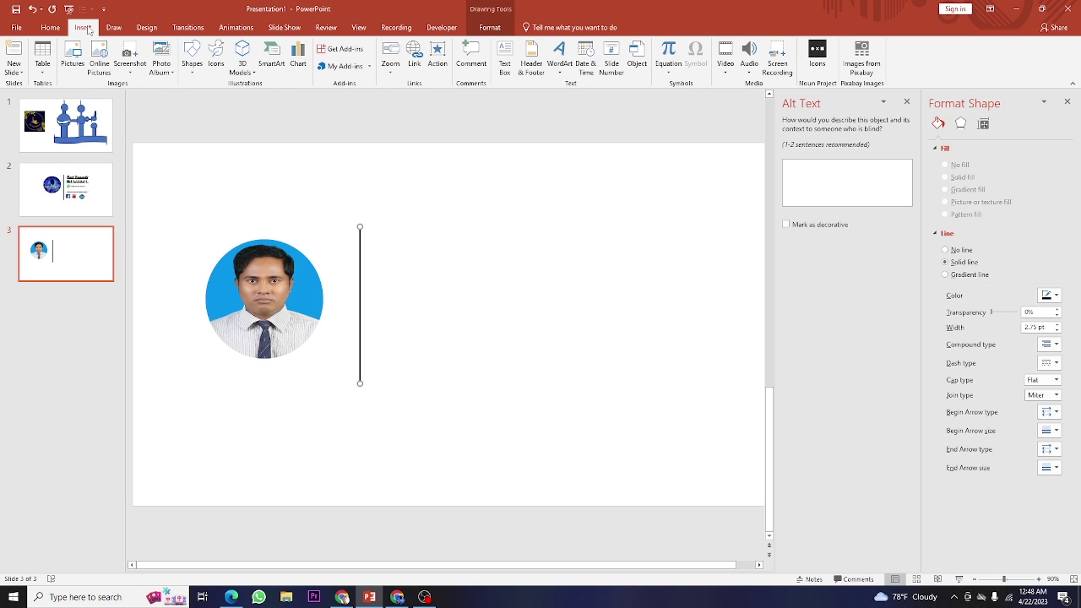
# Step: Add a text box right of the divider reading 'Best Regads' with the sender's full name below
pyautogui.click(504, 59)
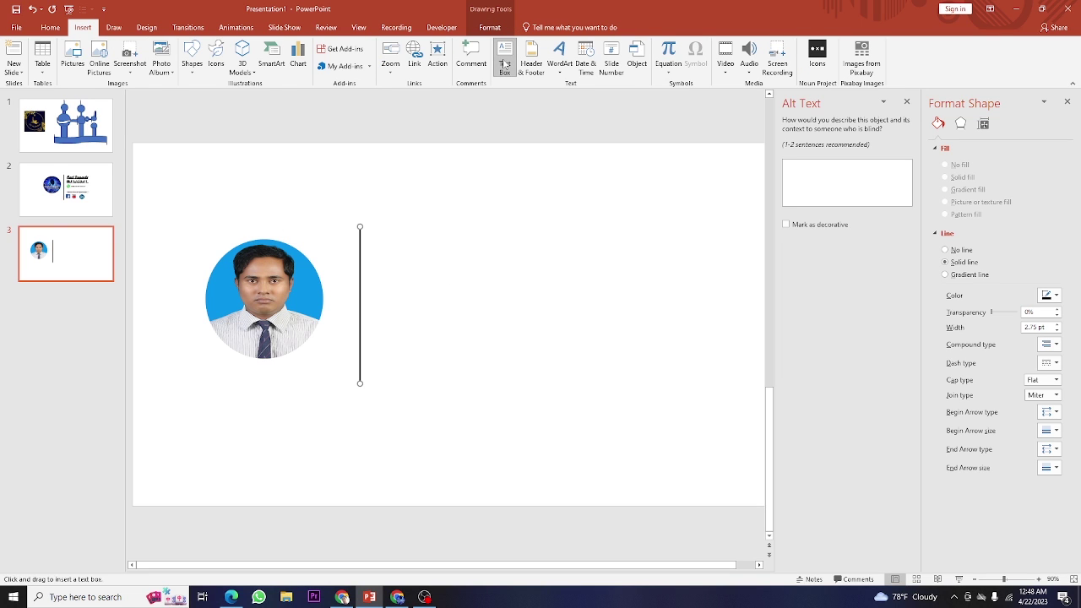
pyautogui.moveTo(405, 247); pyautogui.dragTo(605, 297)
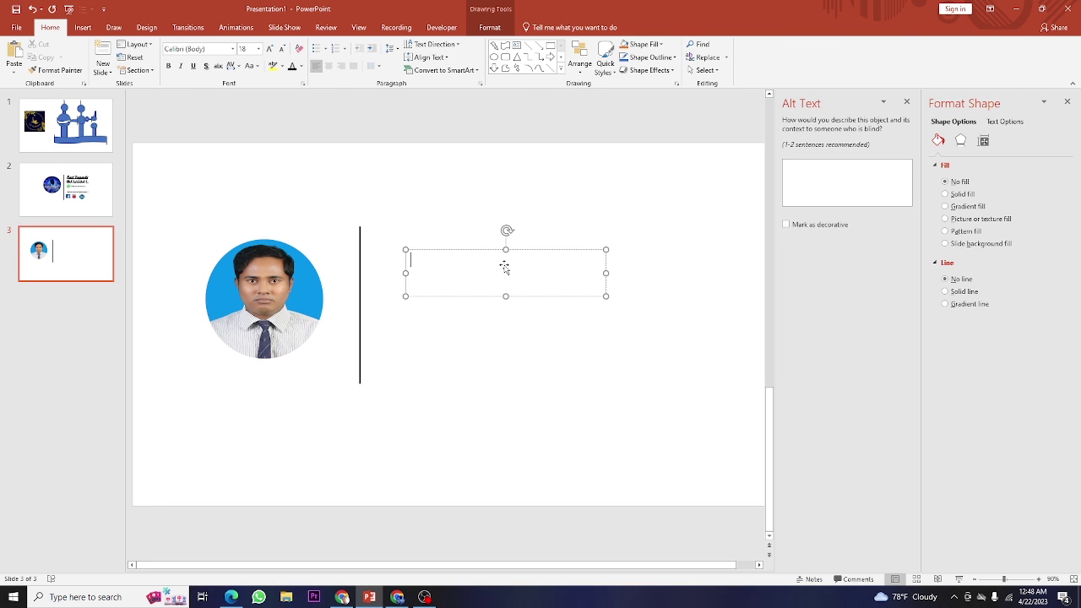
pyautogui.write('Best Regads')
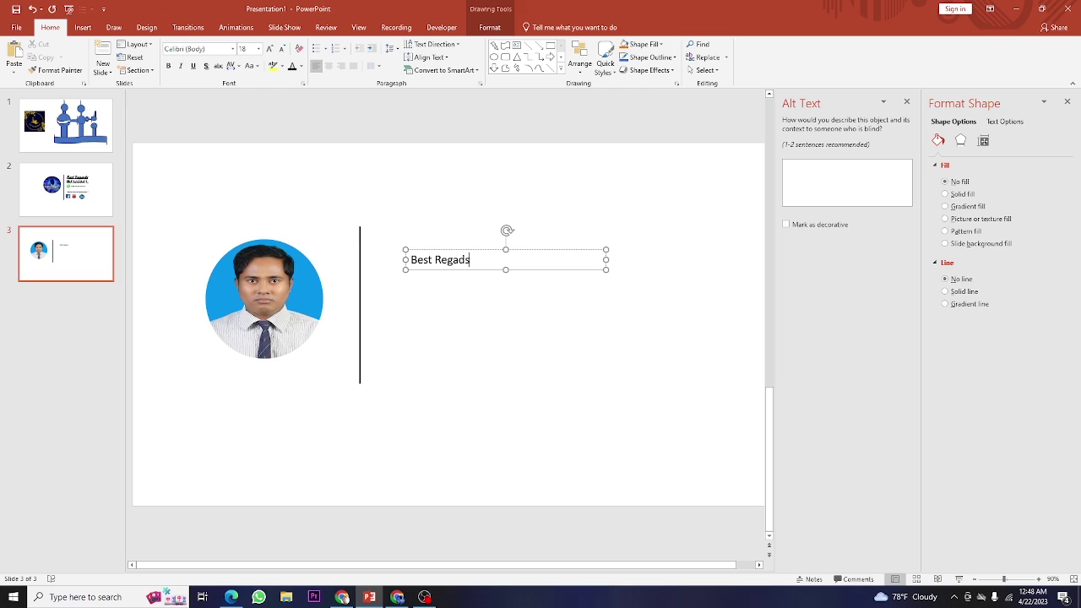
pyautogui.press('Return')
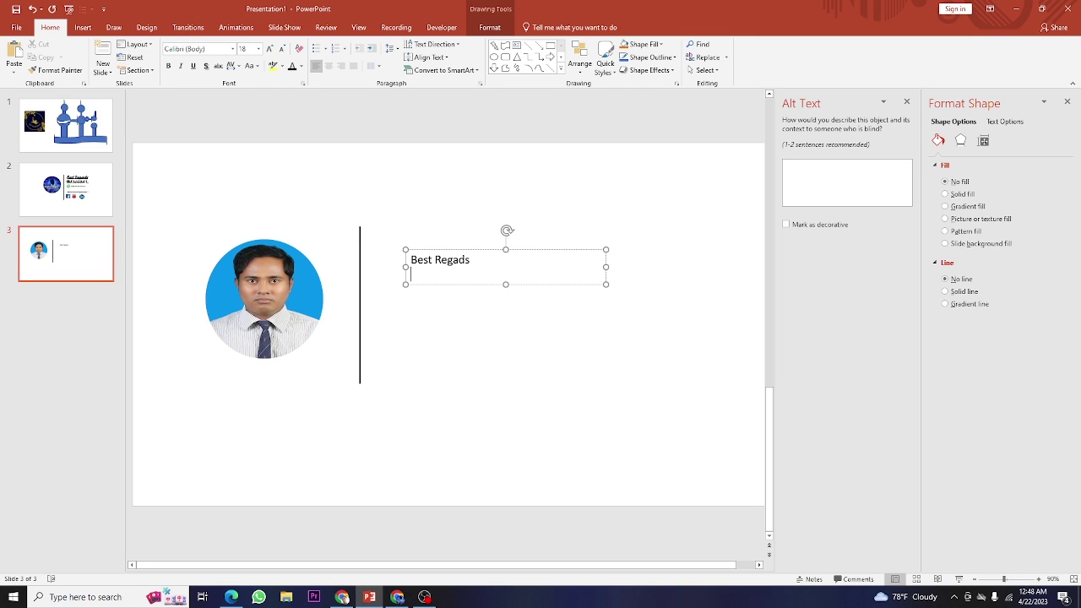
# Step: Correct 'Regads' to 'Regards' and try Bauhaus 93 on the greeting
pyautogui.rightClick(452, 260)
pyautogui.click(476, 272)
pyautogui.moveTo(475, 260); pyautogui.dragTo(411, 261)
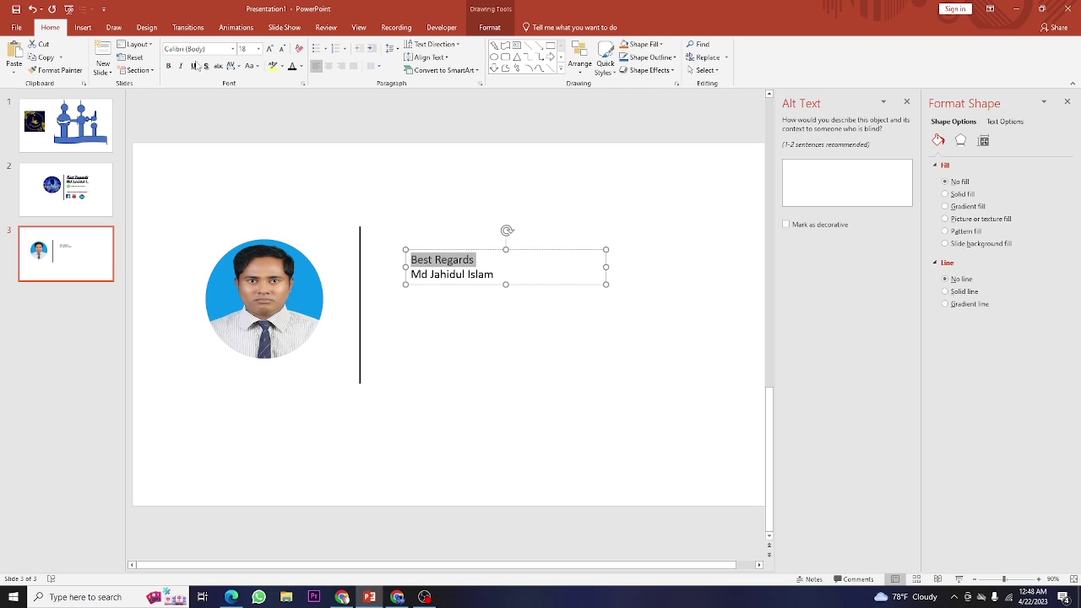
pyautogui.click(233, 49)
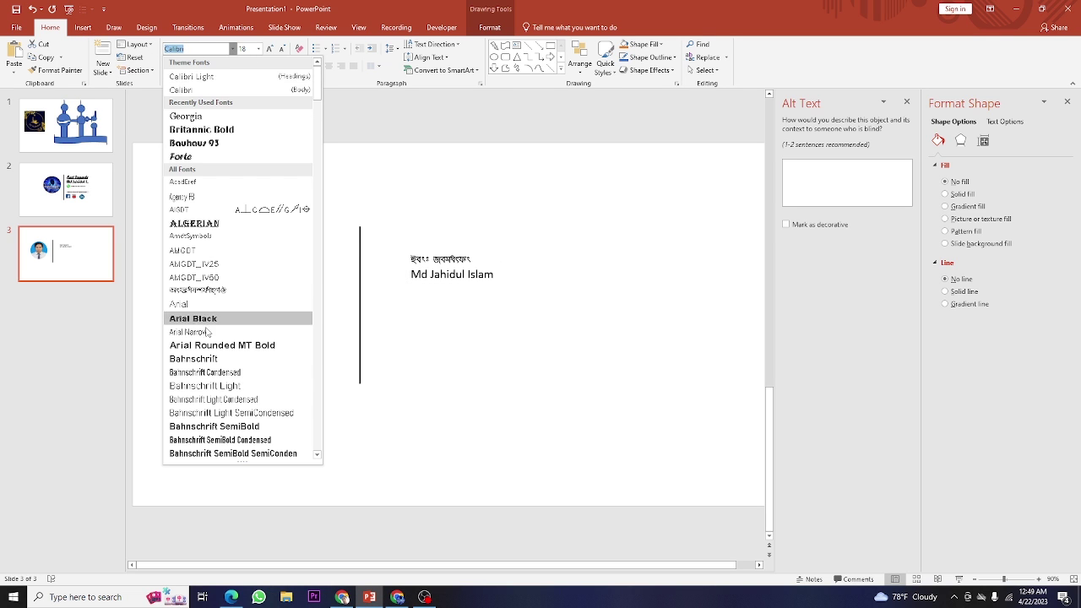
pyautogui.scroll(-10, 214, 382)
pyautogui.scroll(3, 214, 380)
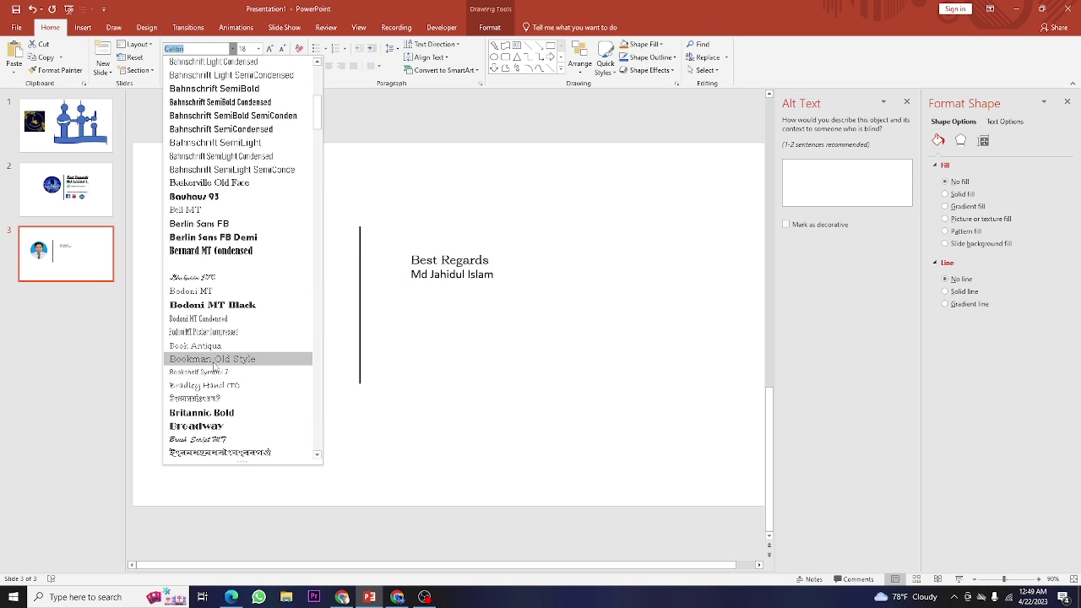
pyautogui.click(214, 197)
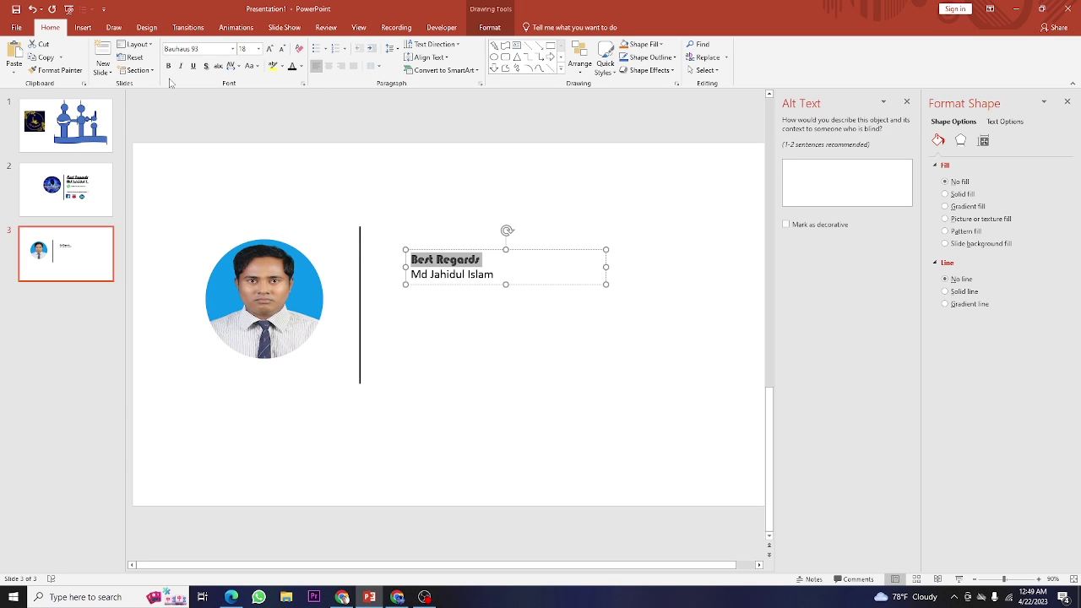
# Step: Set 'Best Regards' in Centaur at 36 pt
pyautogui.click(232, 48)
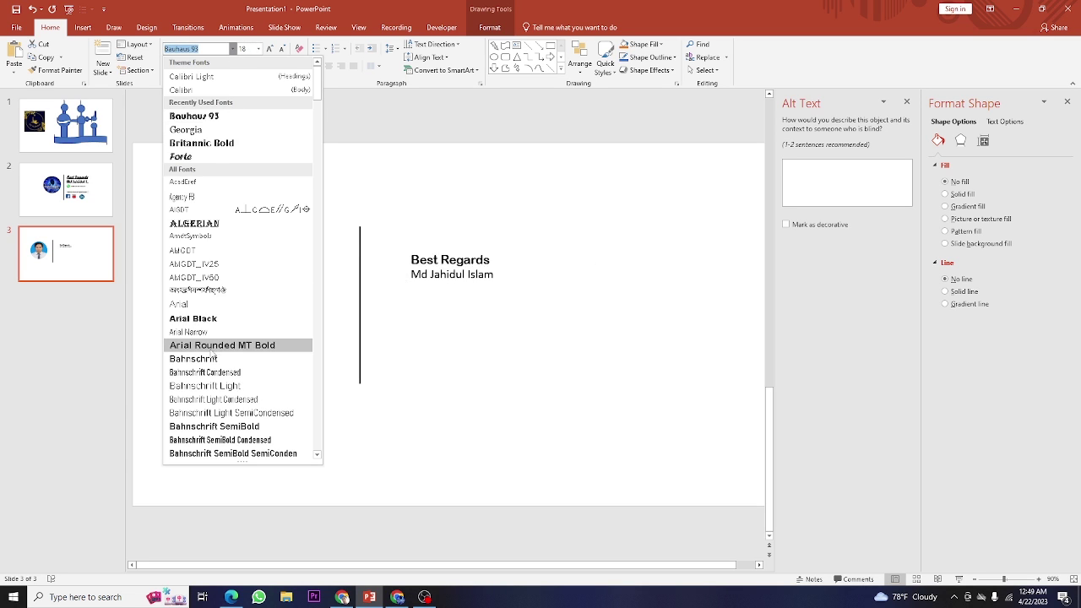
pyautogui.scroll(-7, 231, 312)
pyautogui.scroll(-3, 234, 311)
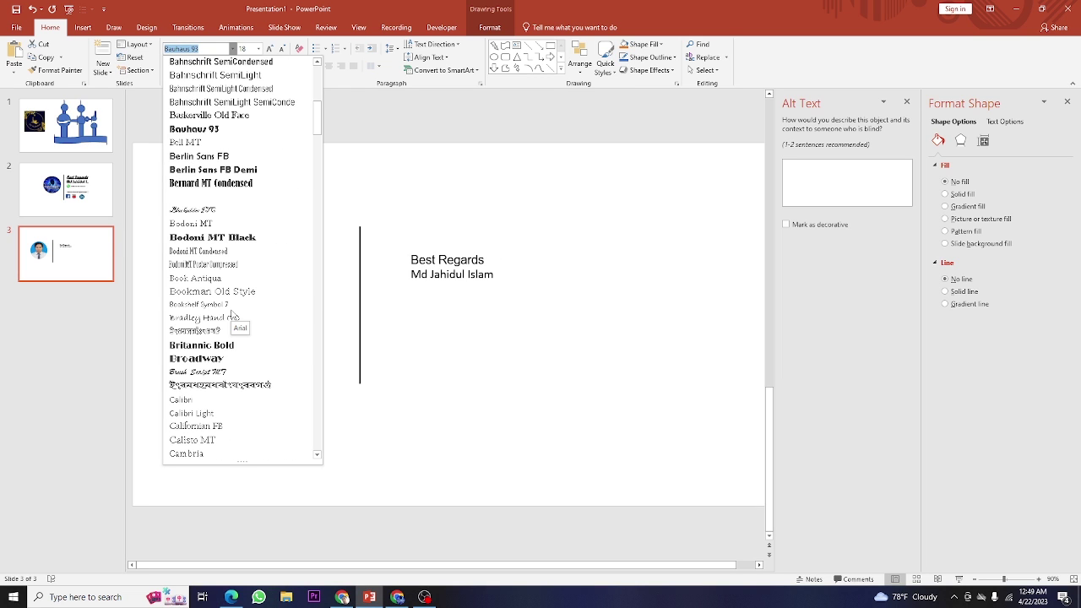
pyautogui.scroll(-5, 233, 308)
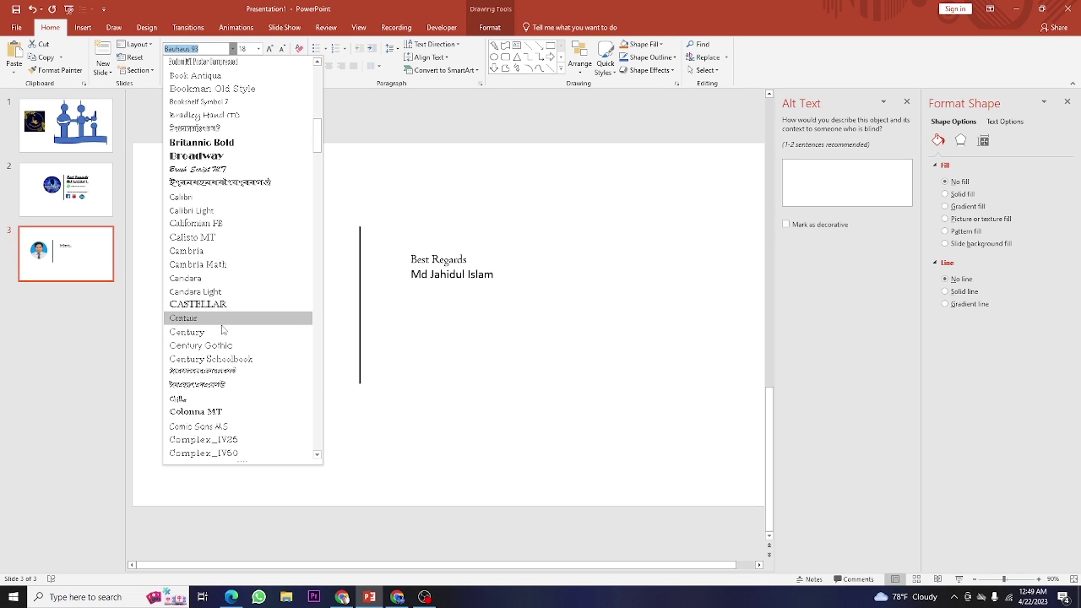
pyautogui.click(223, 323)
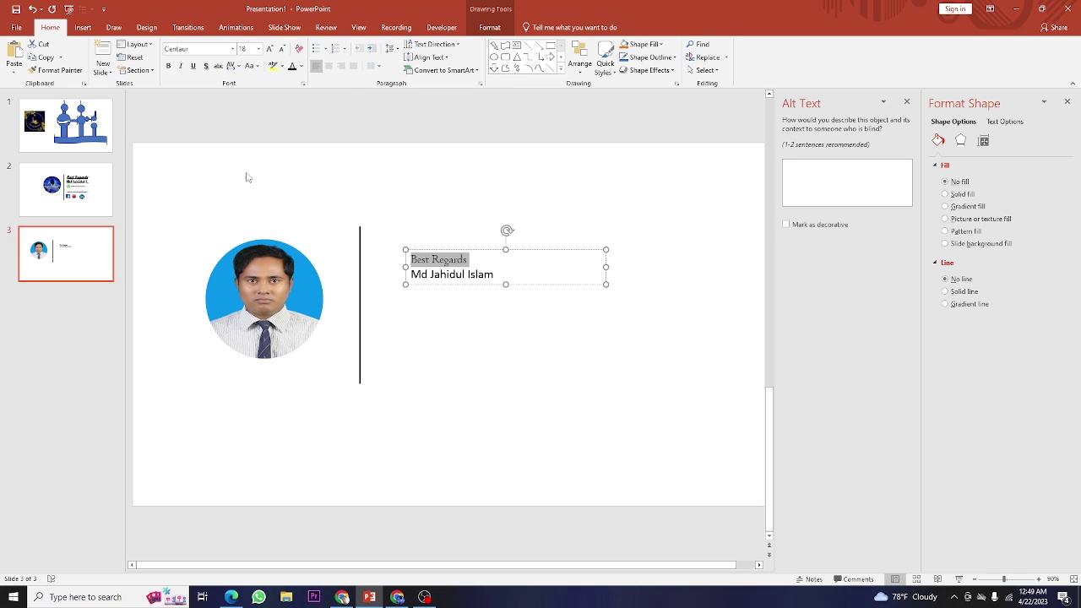
pyautogui.click(268, 48)
pyautogui.click(268, 48)
pyautogui.click(269, 48)
pyautogui.click(269, 48)
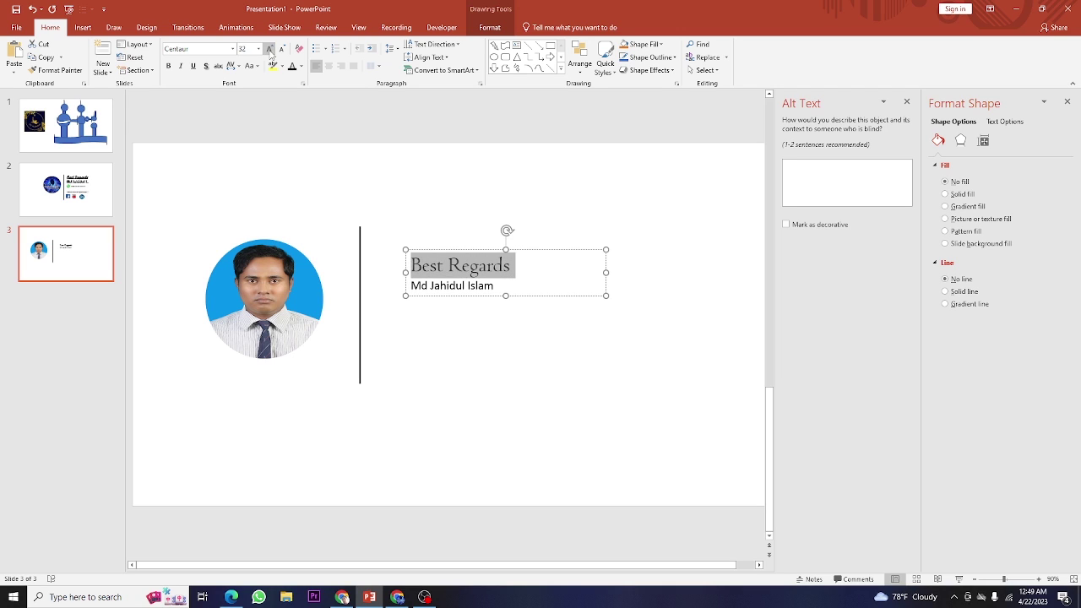
pyautogui.click(268, 48)
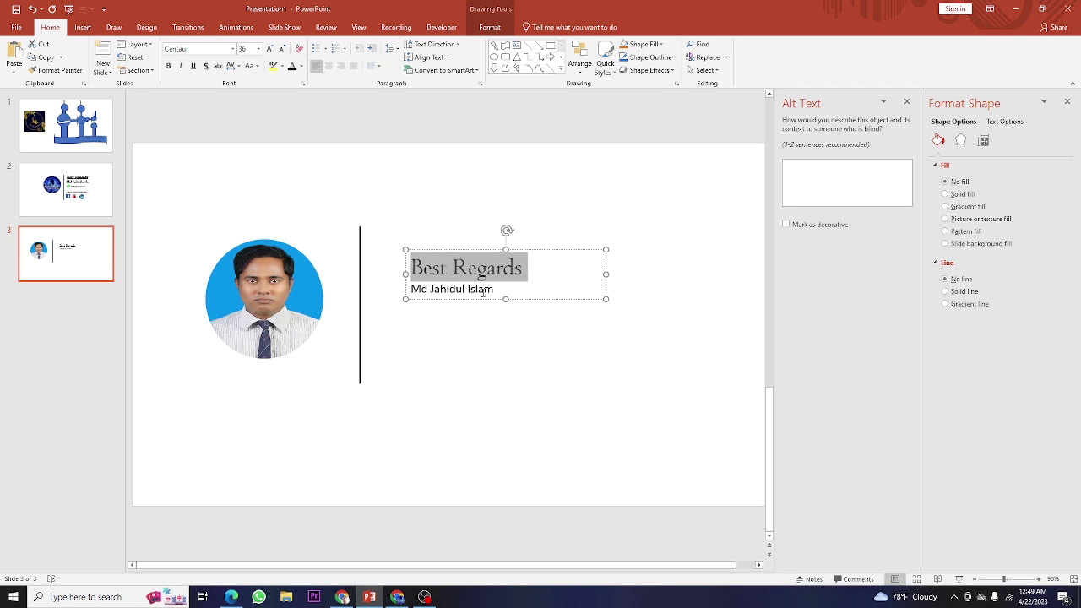
# Step: Set the name line in Centaur at 32 pt
pyautogui.moveTo(494, 289); pyautogui.dragTo(411, 289)
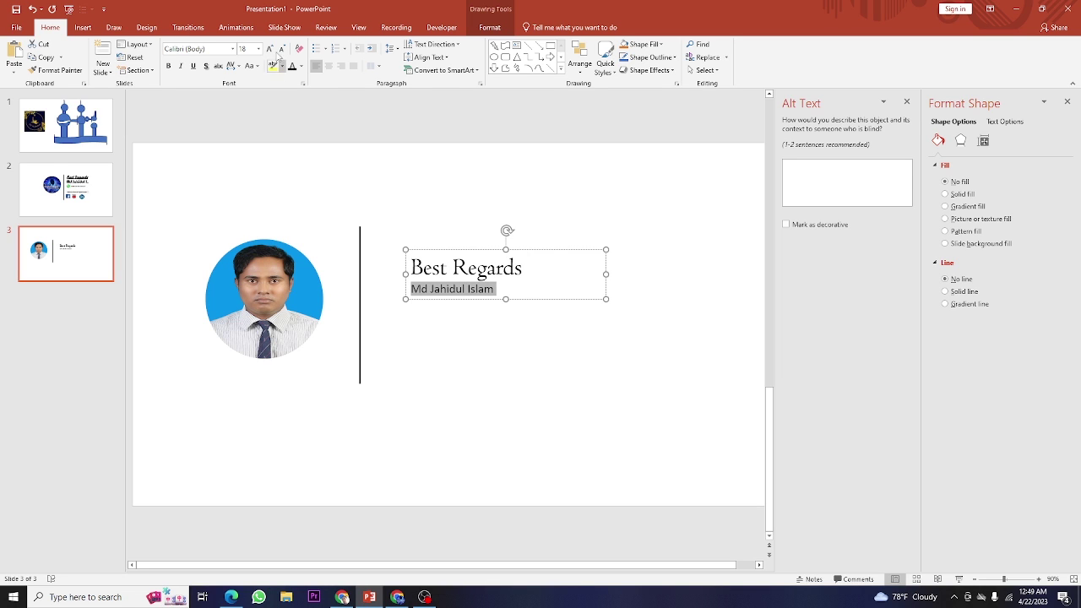
pyautogui.click(233, 49)
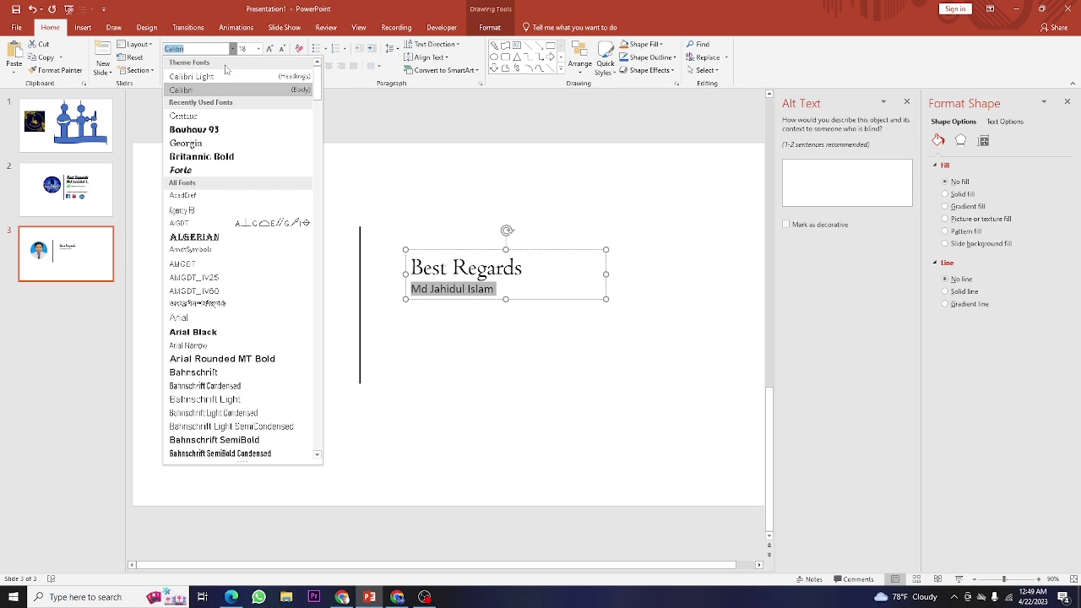
pyautogui.click(201, 120)
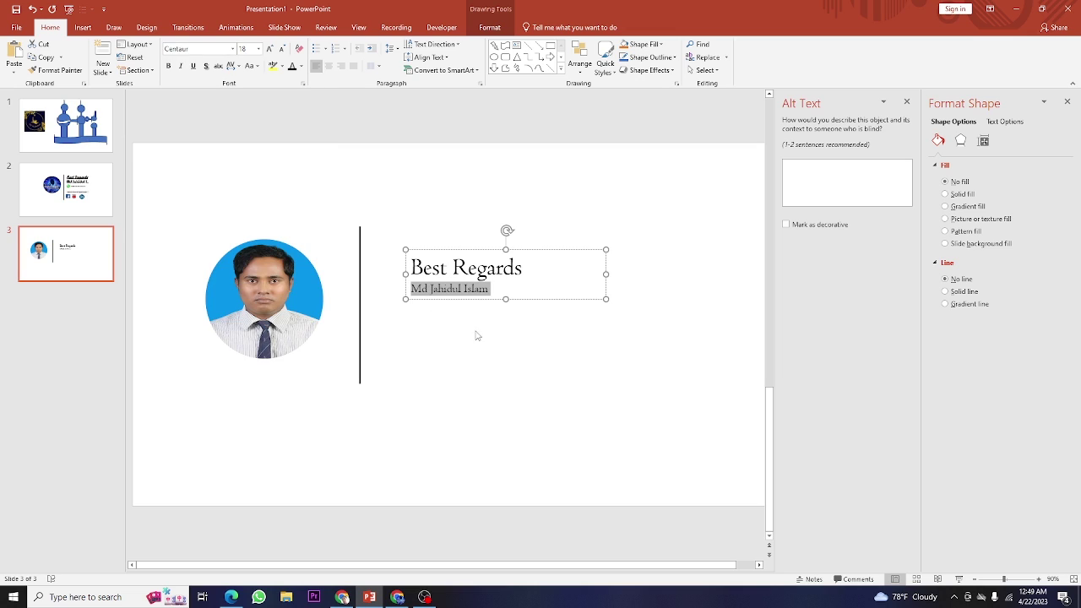
pyautogui.click(272, 48)
pyautogui.click(272, 48)
pyautogui.click(272, 48)
pyautogui.click(272, 48)
pyautogui.click(272, 49)
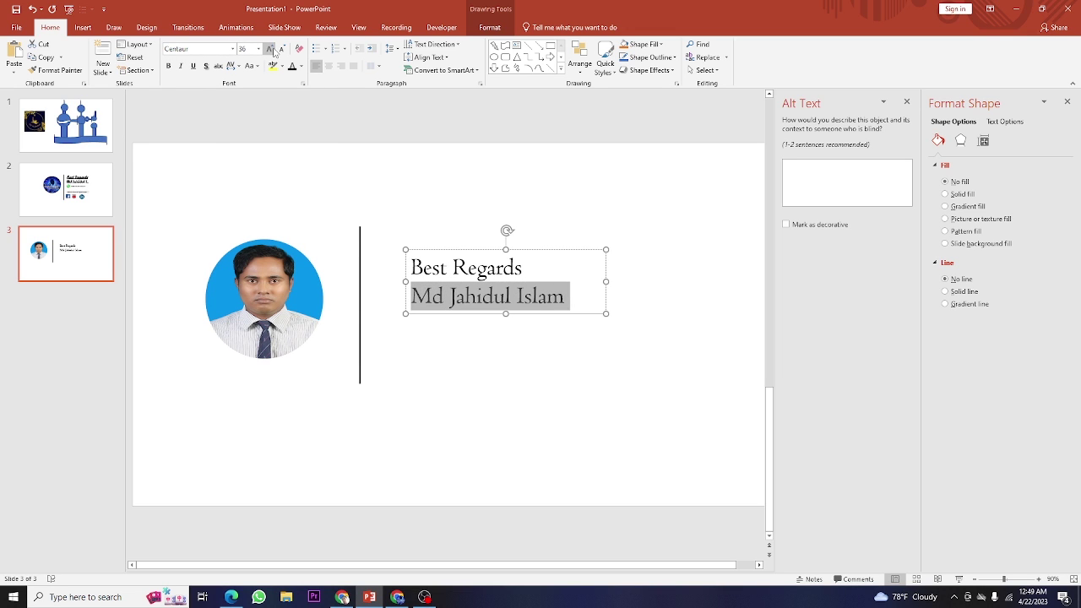
pyautogui.click(272, 49)
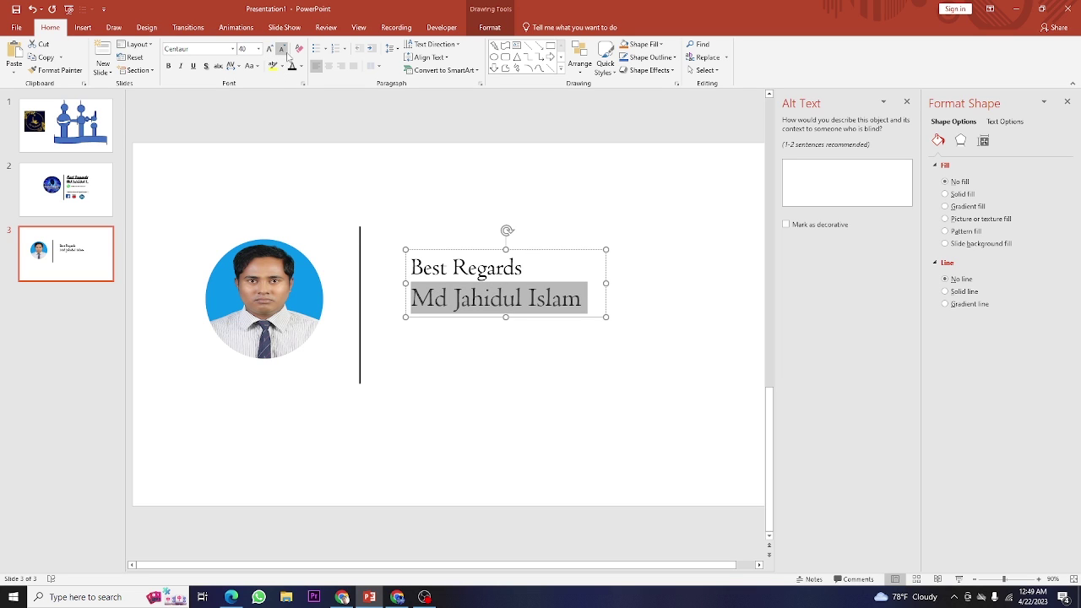
pyautogui.click(282, 49)
pyautogui.click(282, 49)
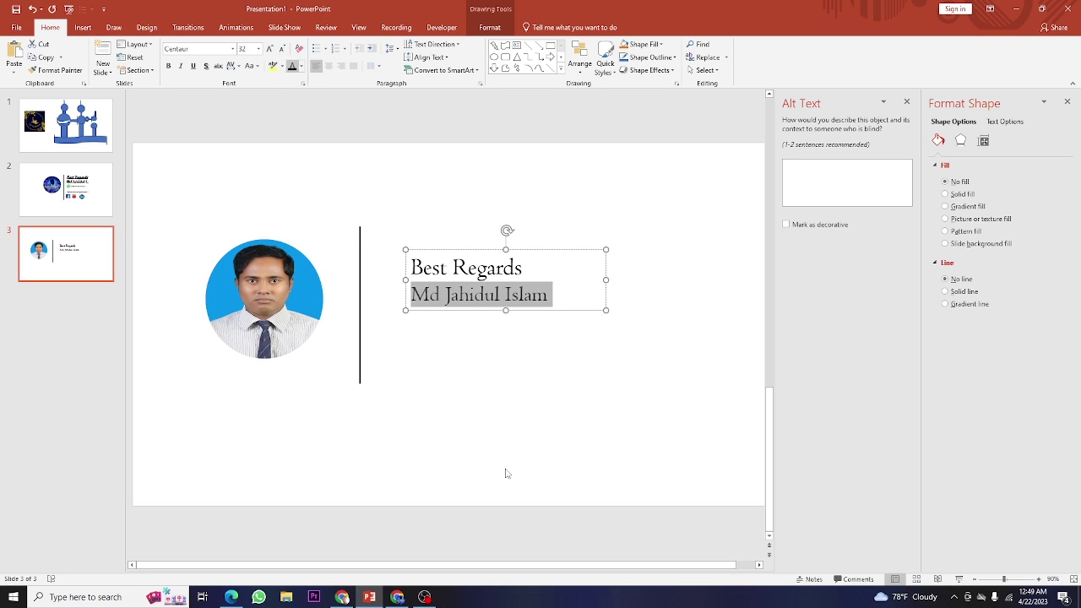
# Step: Add an empty line right after the name
pyautogui.click(557, 299)
pyautogui.click(547, 297)
pyautogui.press('Return')
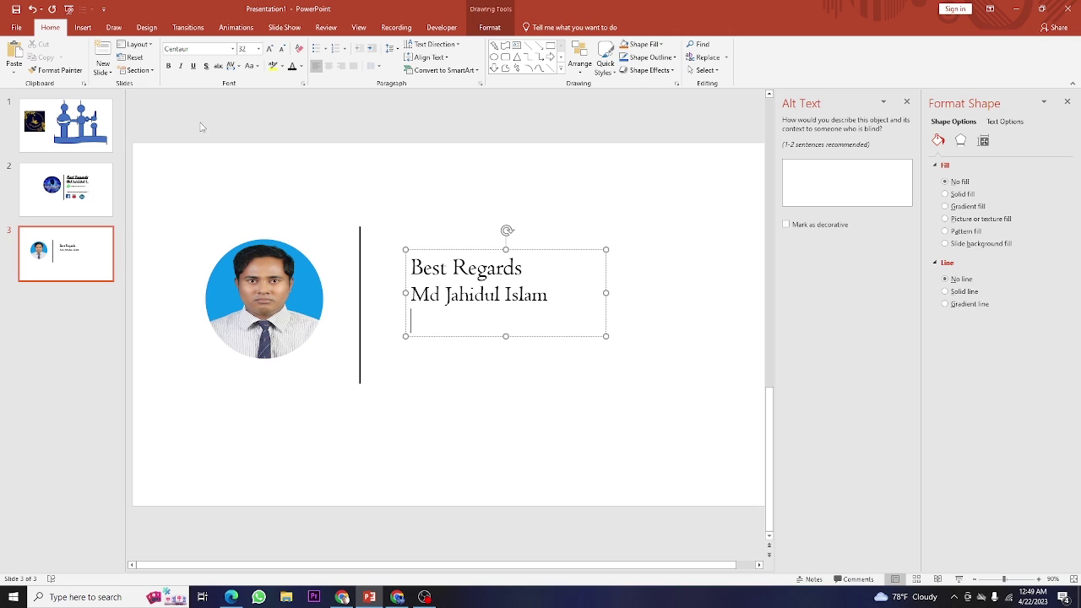
# Step: Insert a phone icon, shrink it to 0.75 inches and place it on the new line
pyautogui.click(87, 30)
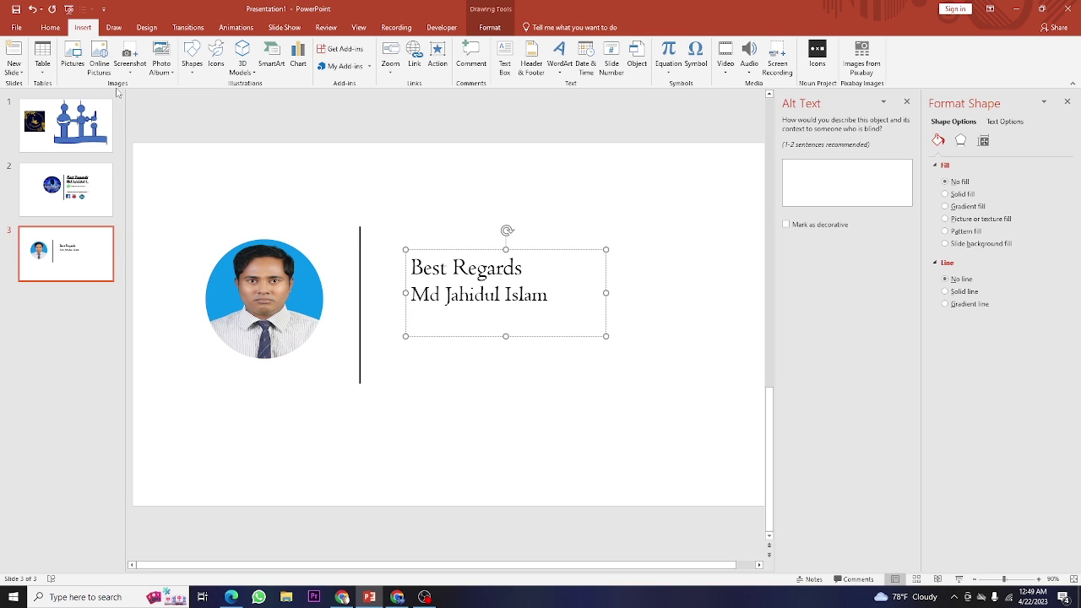
pyautogui.click(215, 57)
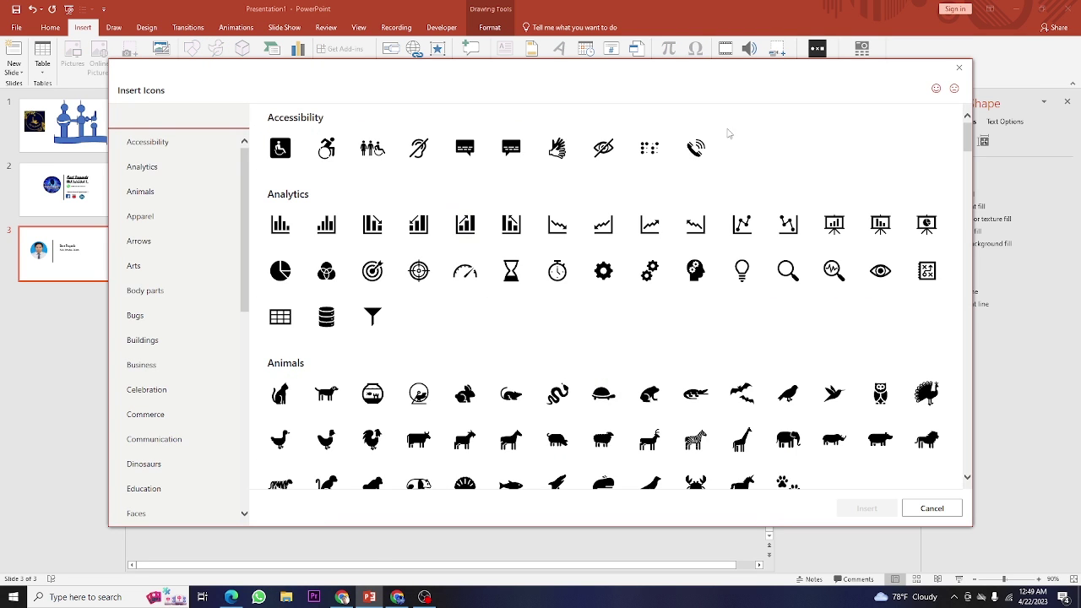
pyautogui.click(696, 148)
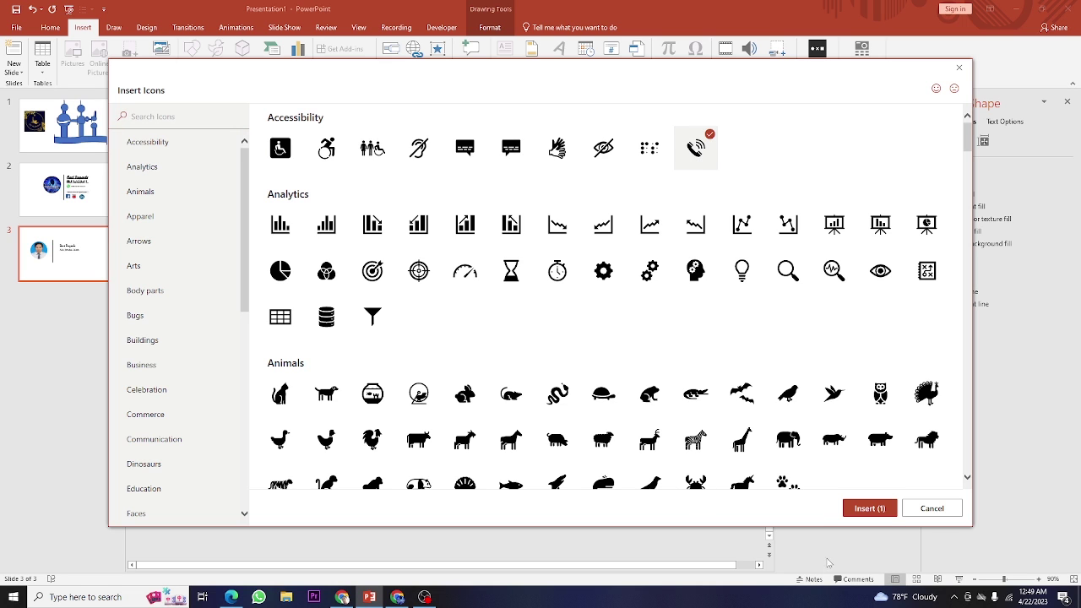
pyautogui.click(858, 509)
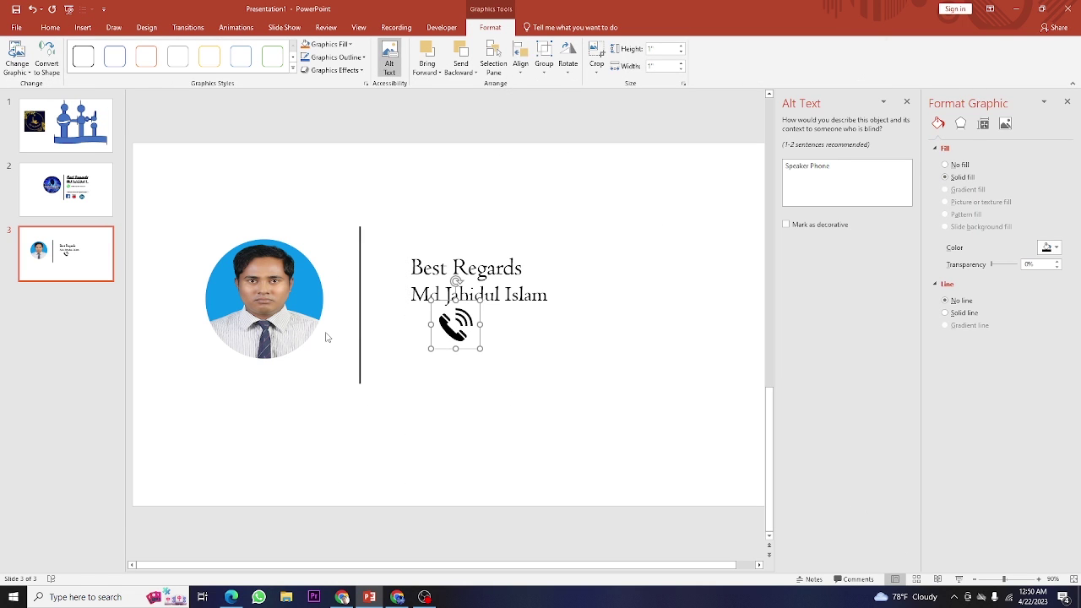
pyautogui.moveTo(479, 300); pyautogui.dragTo(415, 324)
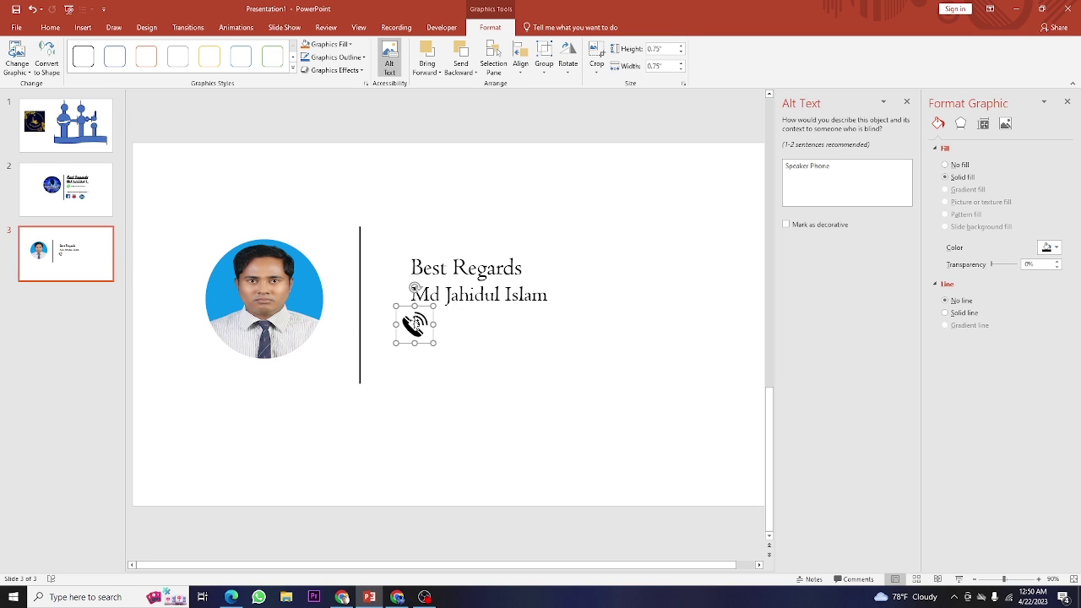
pyautogui.click(450, 325)
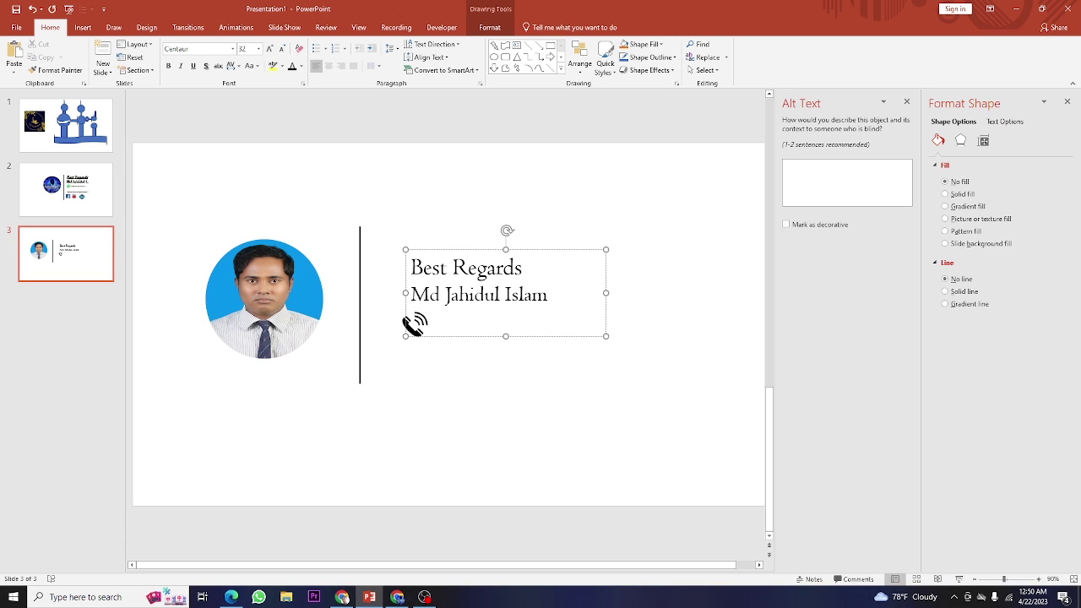
# Step: Type the phone number after the phone icon, removing a stray digit, and adjust its spacing
pyautogui.write('0088 0171')
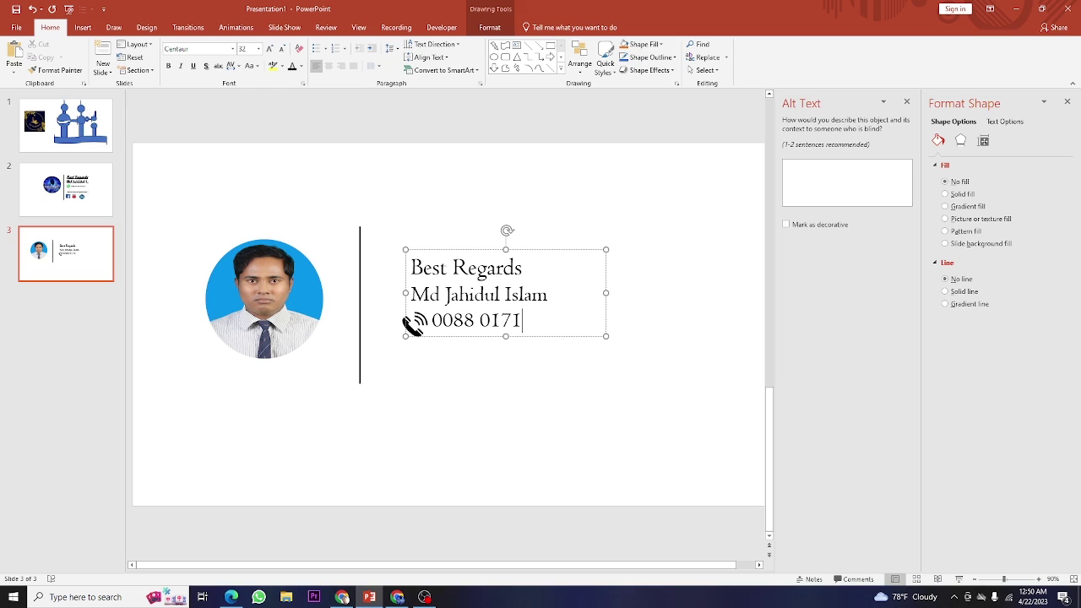
pyautogui.write('-0000')
pyautogui.click(429, 321)
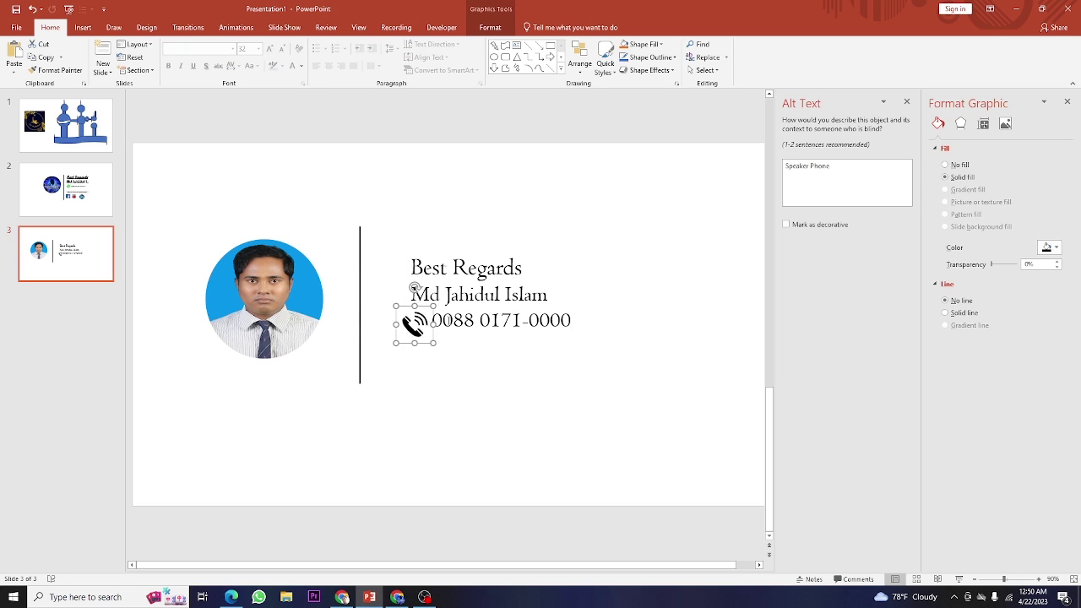
pyautogui.click(442, 321)
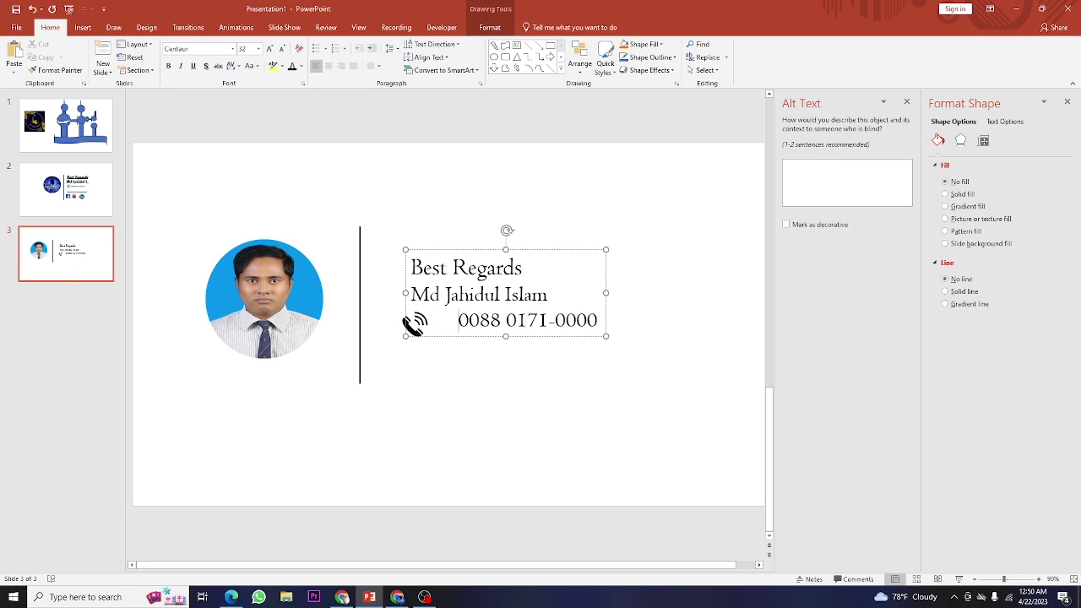
# Step: Copy slide 2's WhatsApp icon onto slide 3 between the phone icon and number
pyautogui.click(76, 178)
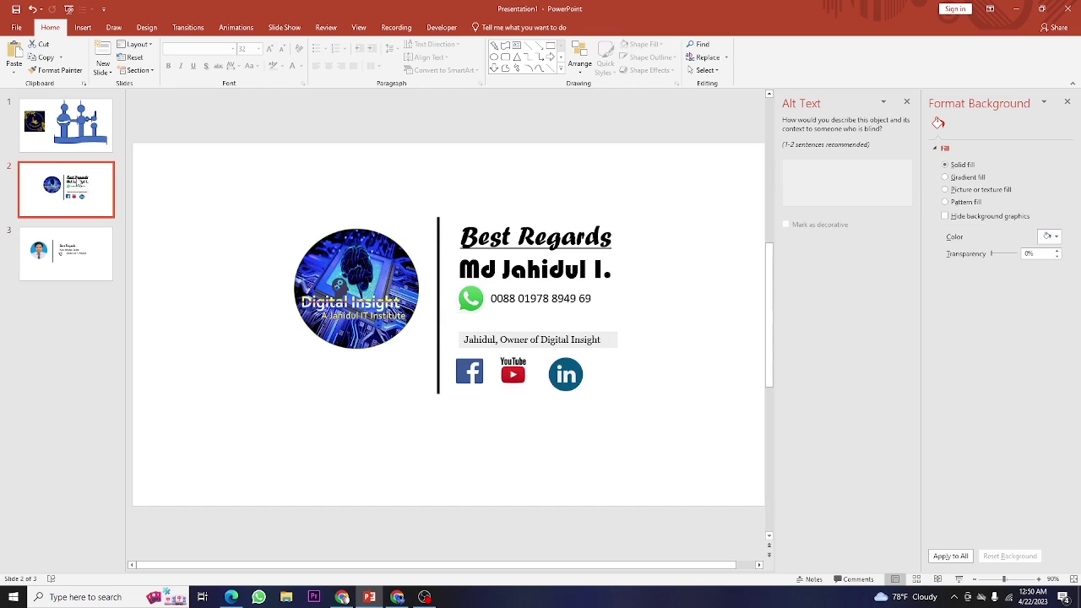
pyautogui.click(475, 308)
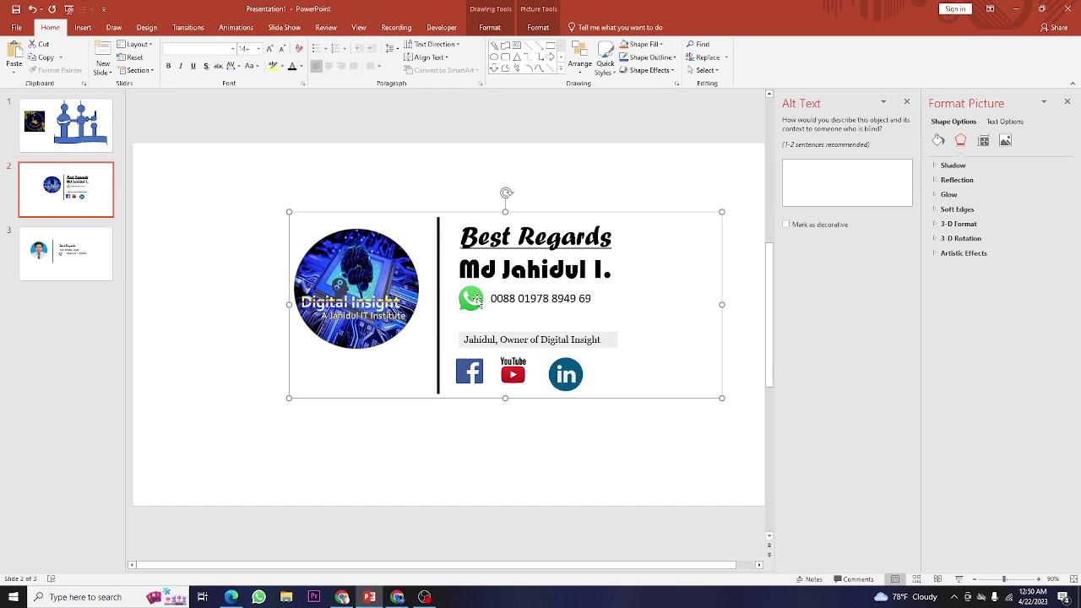
pyautogui.rightClick(475, 299)
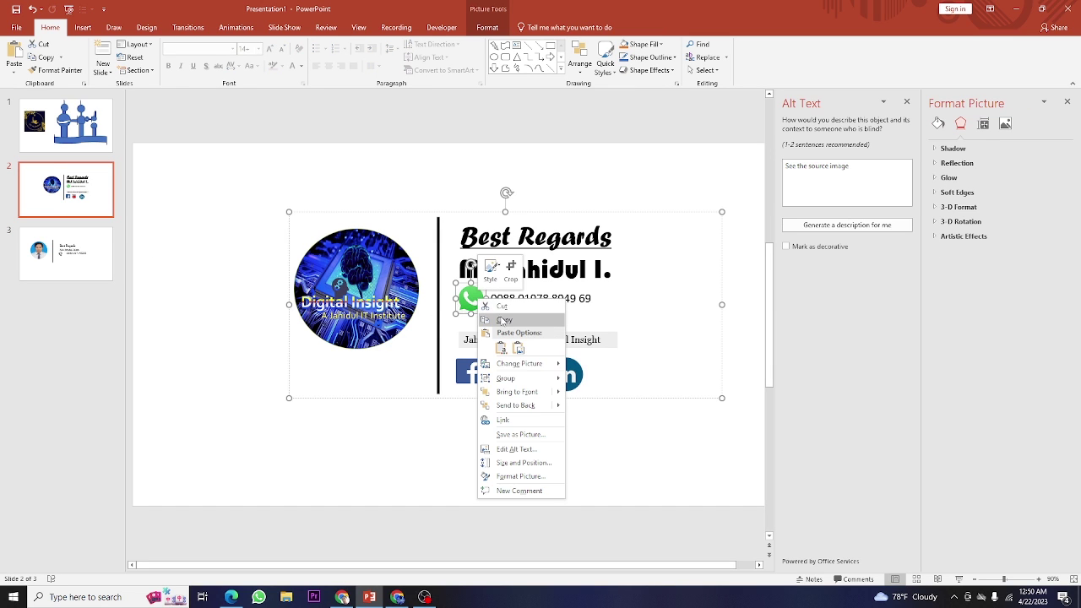
pyautogui.click(103, 264)
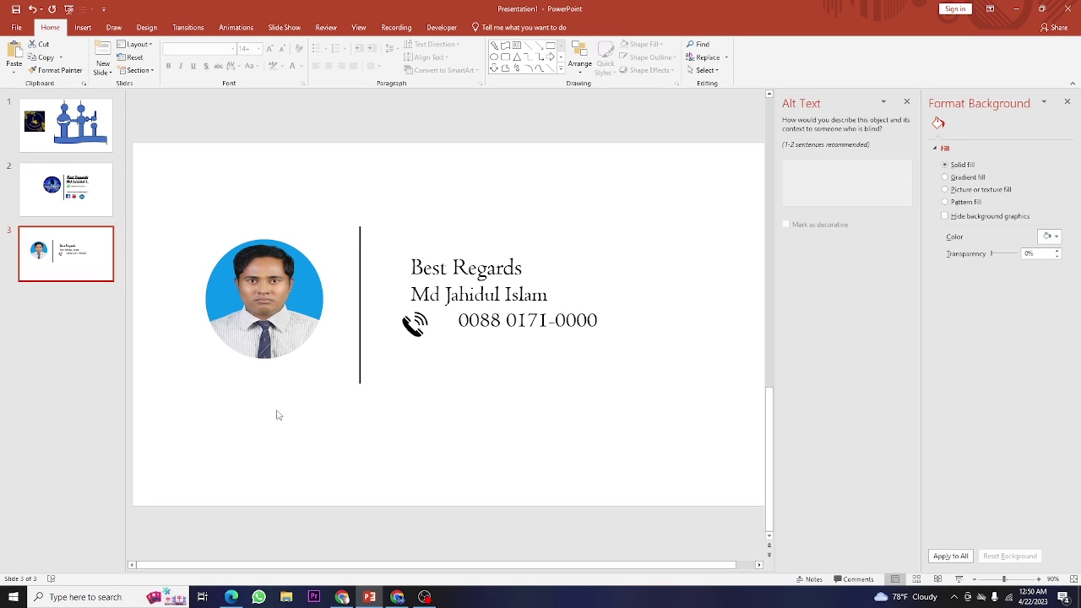
pyautogui.hotkey('ctrl', 'v')
pyautogui.moveTo(474, 302); pyautogui.dragTo(442, 320)
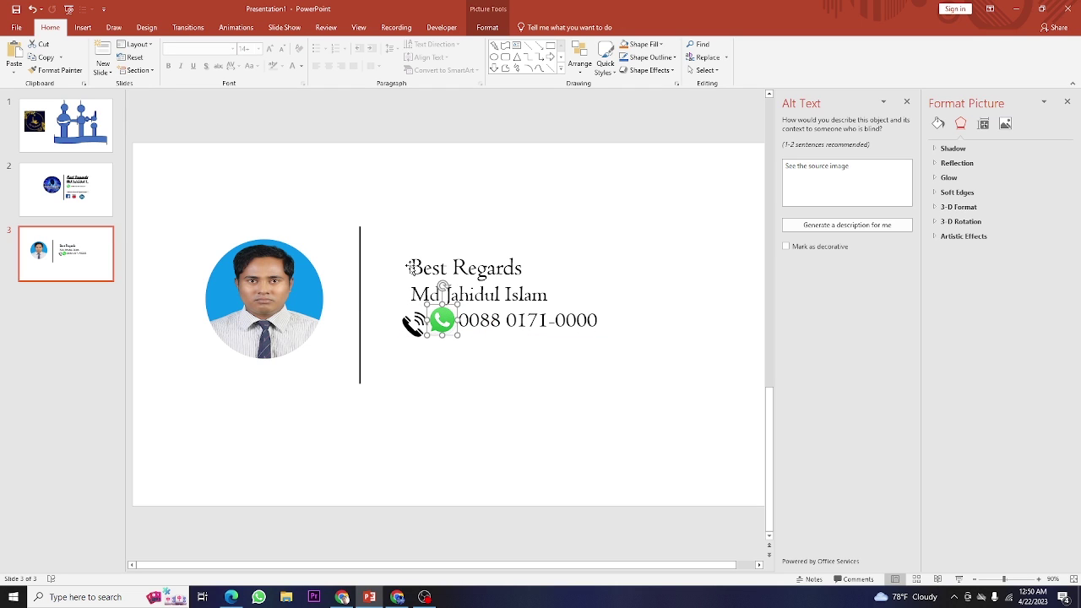
# Step: Make 'Best Regards' bold and underlined
pyautogui.moveTo(522, 268); pyautogui.dragTo(409, 269)
pyautogui.click(168, 71)
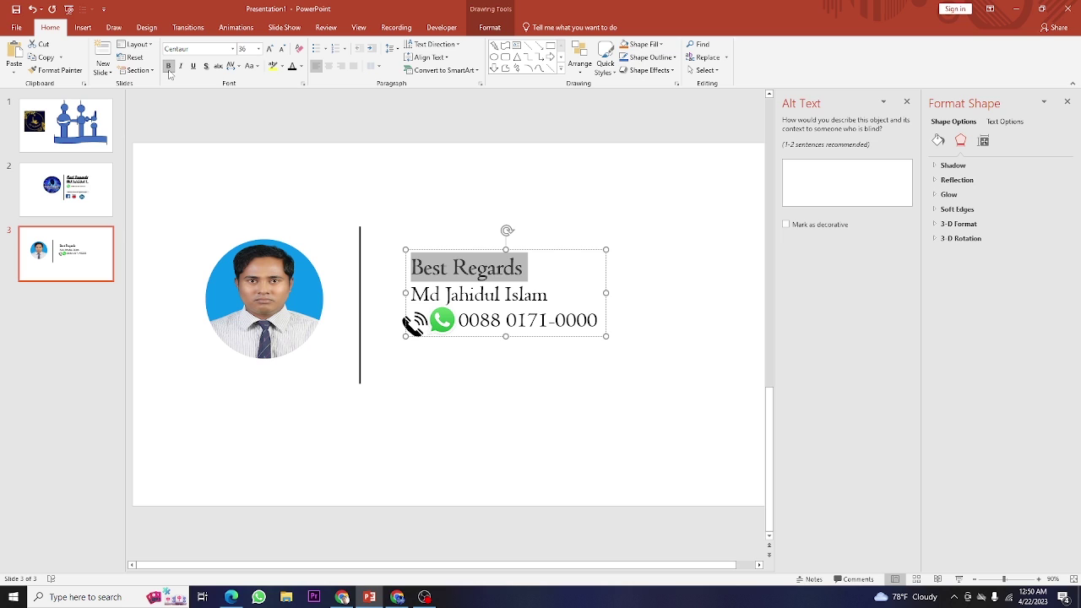
pyautogui.click(193, 68)
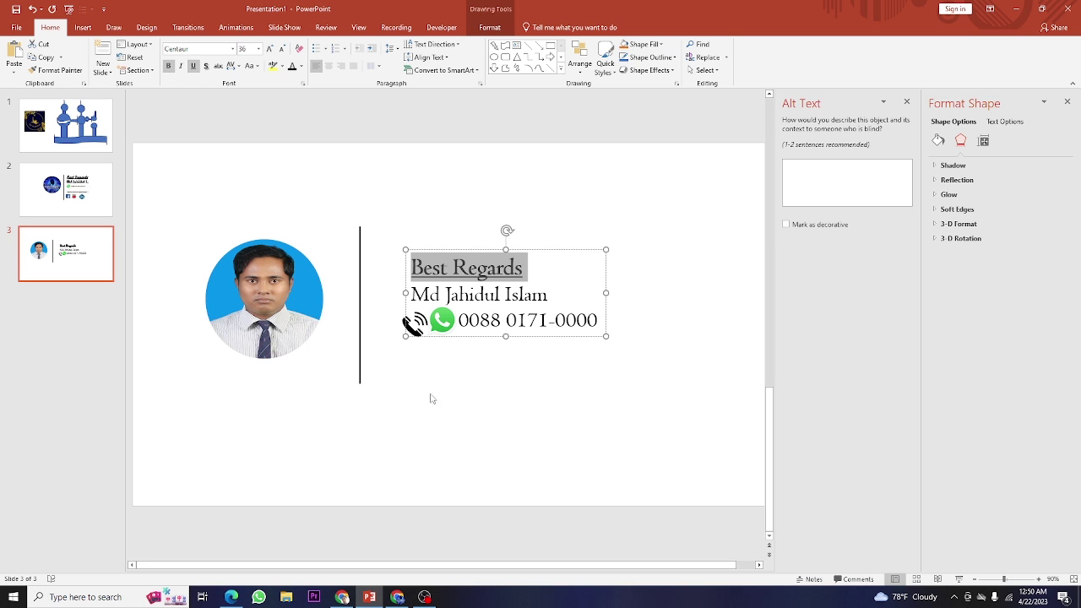
pyautogui.click(521, 450)
# Step: On slide 2, select the Facebook icon inside the signature group to check its hyperlink
pyautogui.click(65, 209)
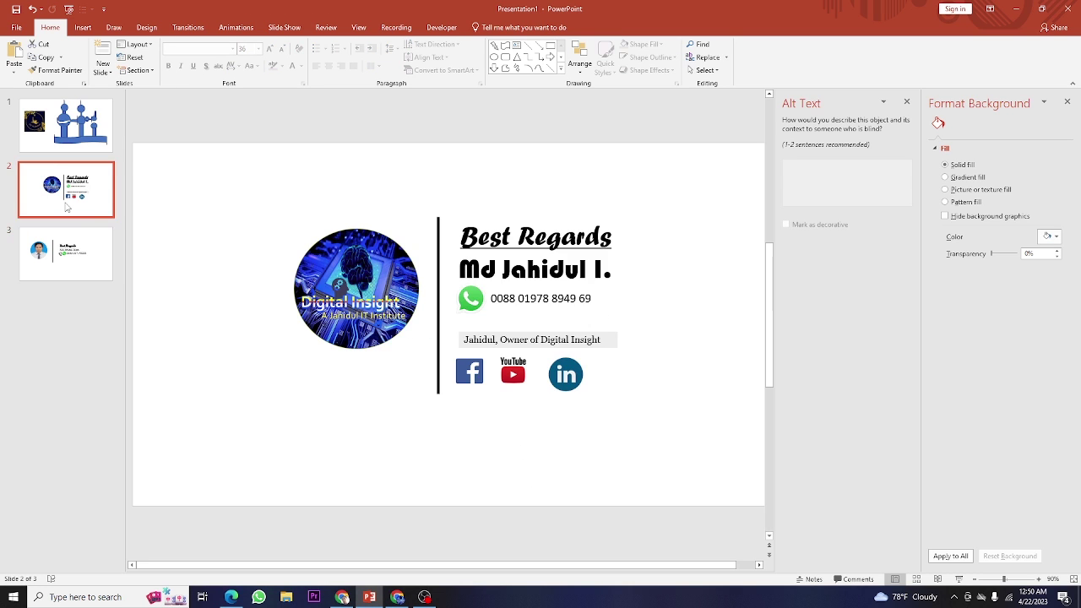
pyautogui.click(477, 379)
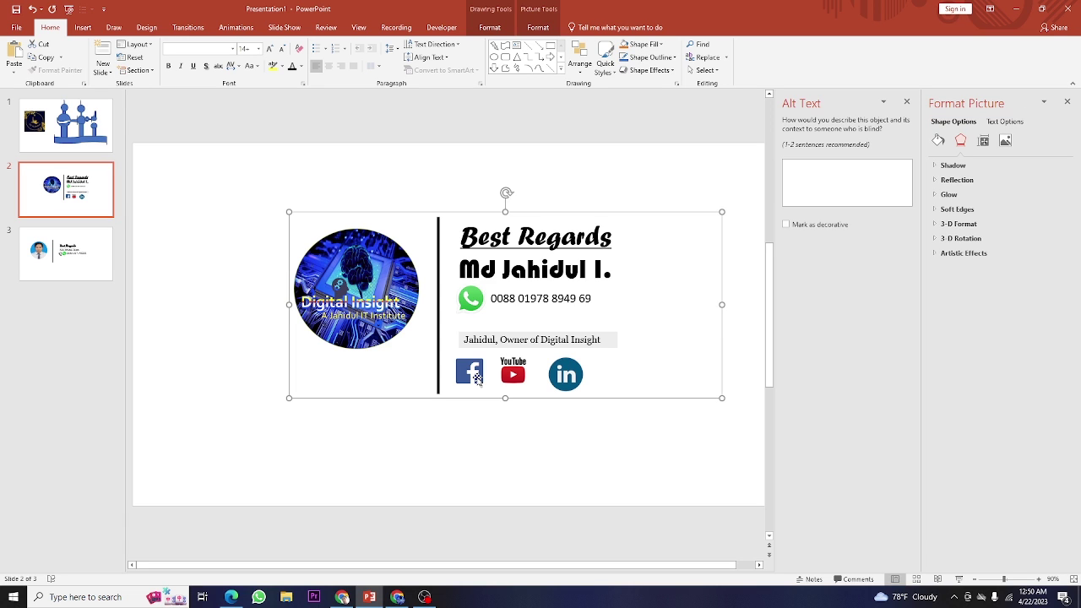
pyautogui.click(477, 380)
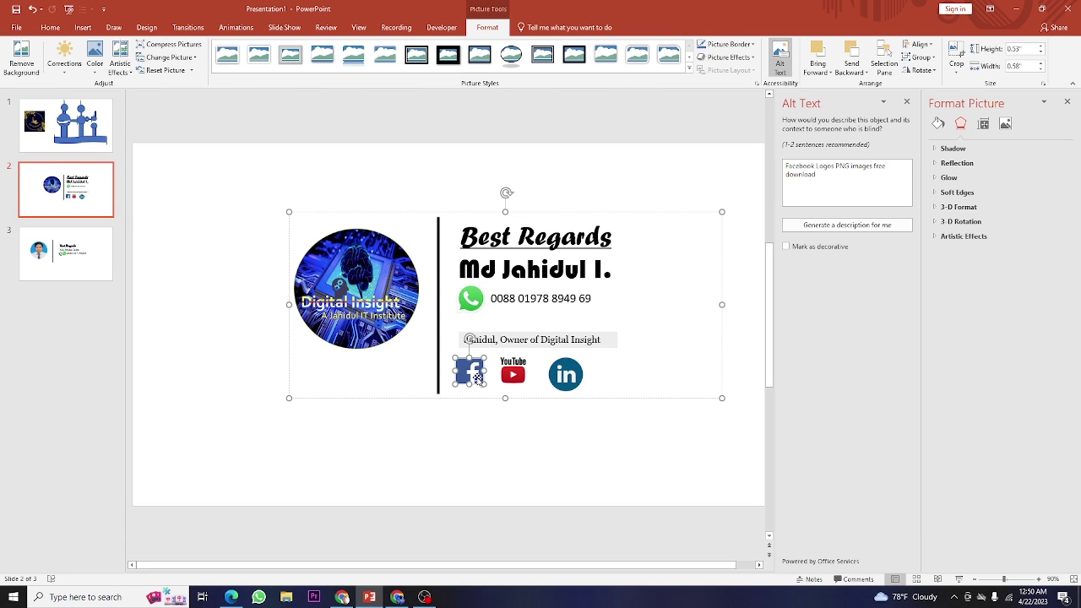
pyautogui.click(350, 428)
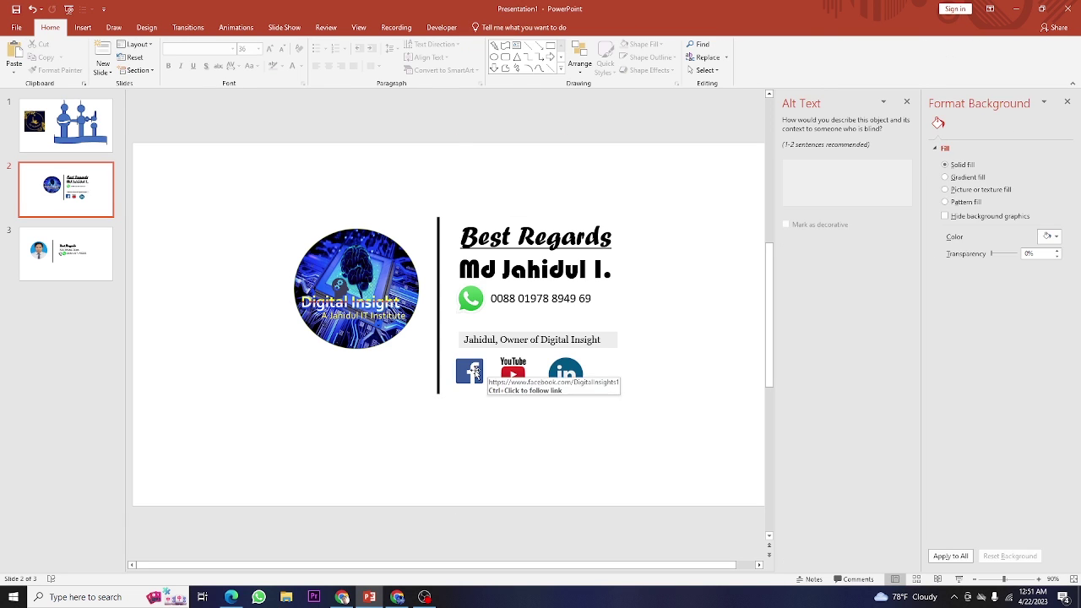
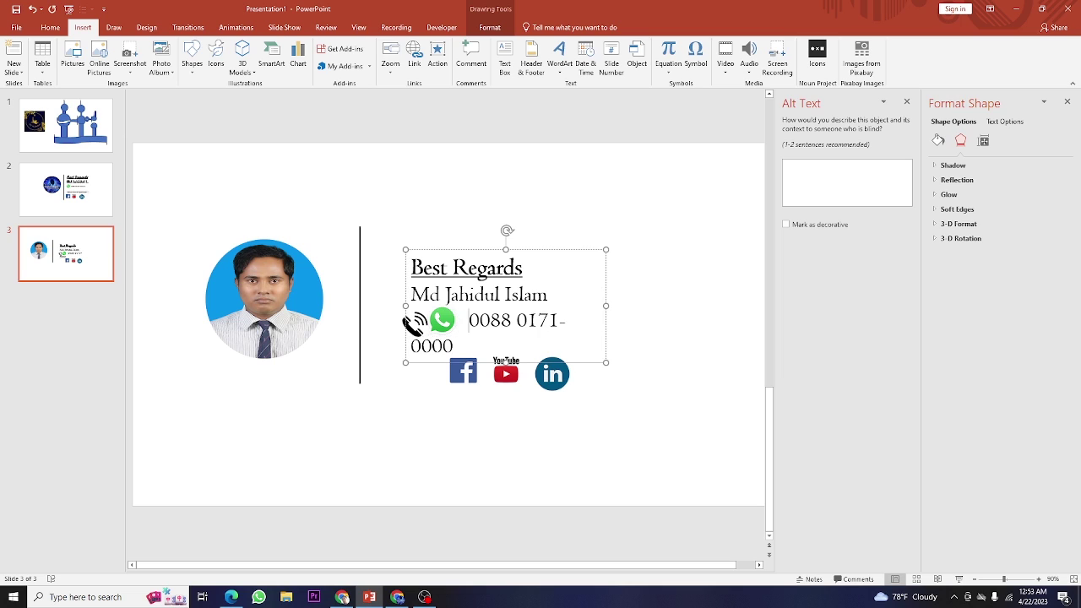
# Step: Widen the phone text box so the number fits one line, move the WhatsApp icon beside it, and select all signature elements
pyautogui.moveTo(605, 305); pyautogui.dragTo(632, 306)
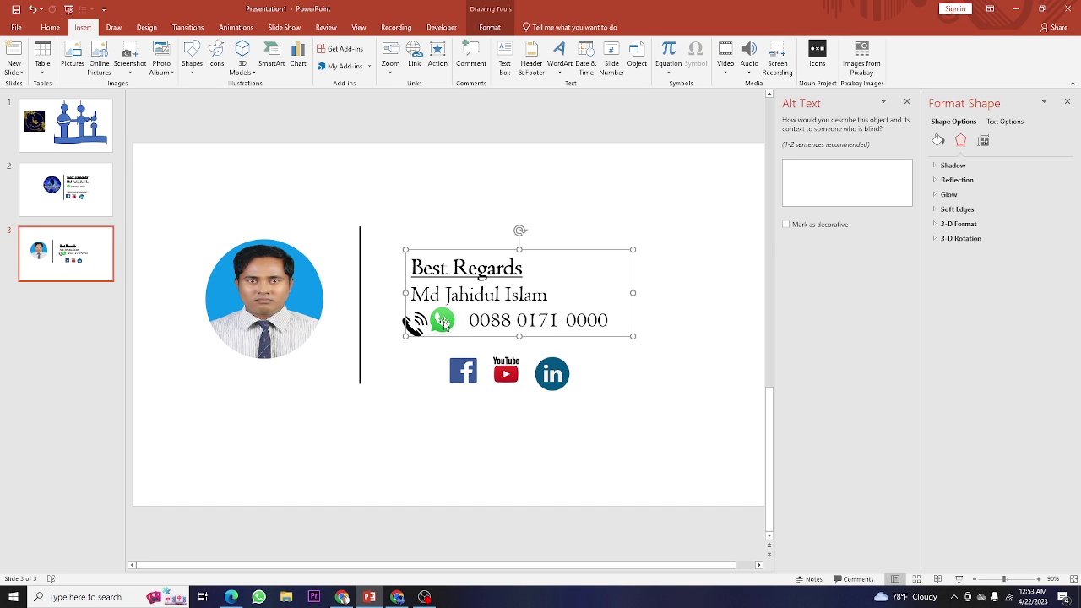
pyautogui.moveTo(441, 321); pyautogui.dragTo(448, 323)
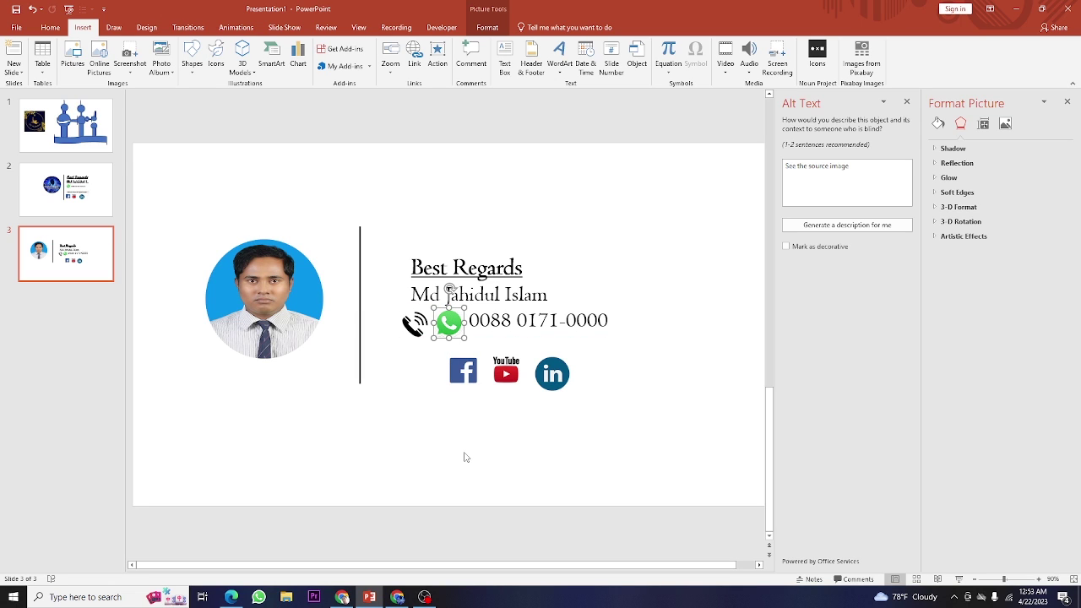
pyautogui.click(175, 209)
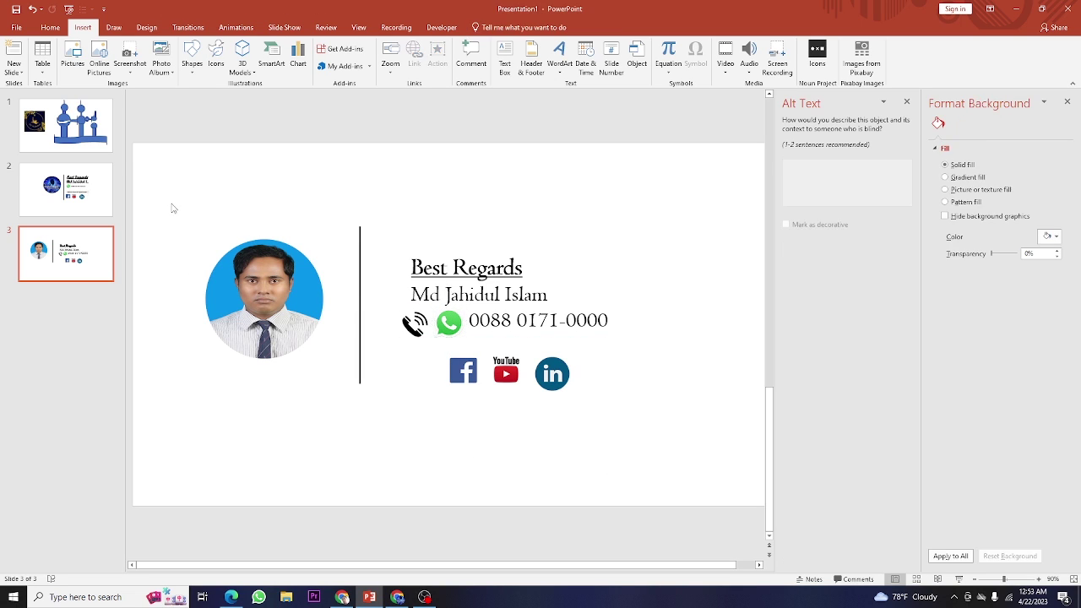
pyautogui.moveTo(183, 199)
pyautogui.mouseDown()
pyautogui.moveTo(165, 380)
pyautogui.moveTo(497, 519)
pyautogui.moveTo(699, 526)
pyautogui.mouseUp()
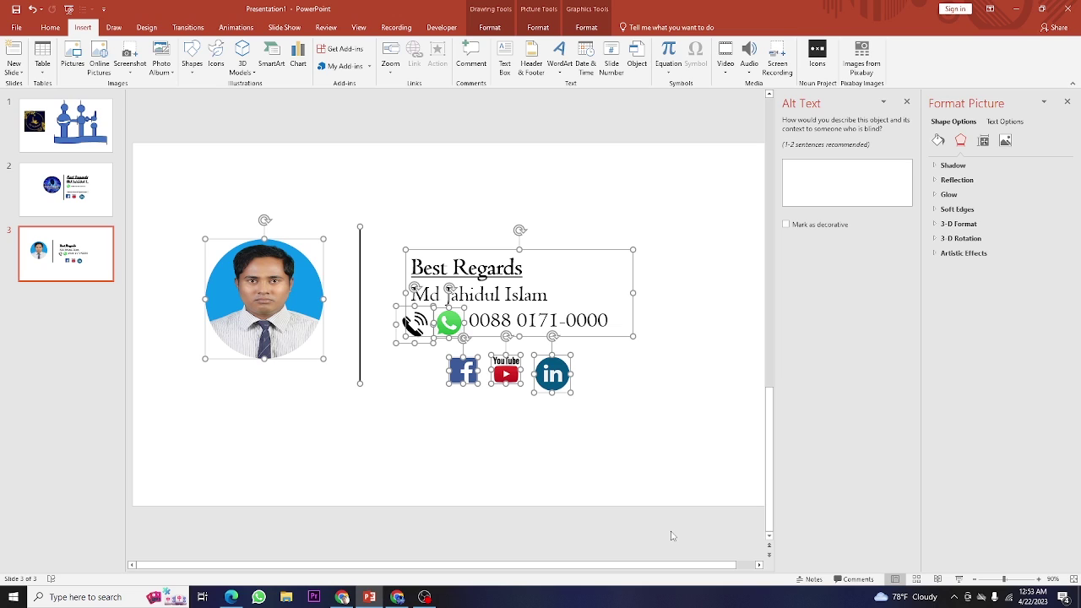
# Step: Group all selected signature elements with Ctrl+G and bring up the group's context menu
pyautogui.hotkey('ctrl', 'g')
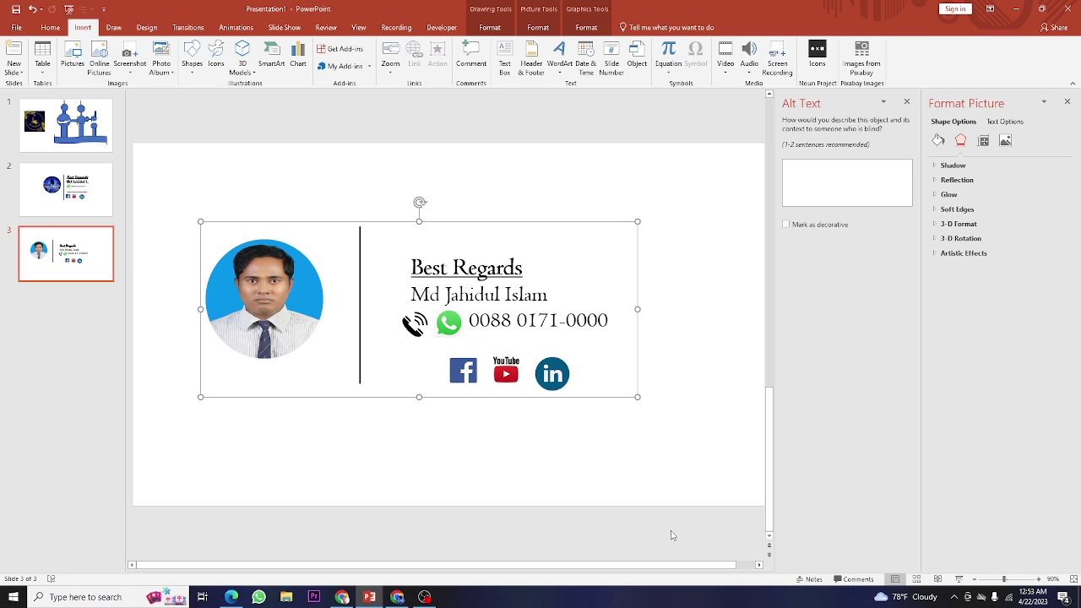
pyautogui.rightClick(401, 221)
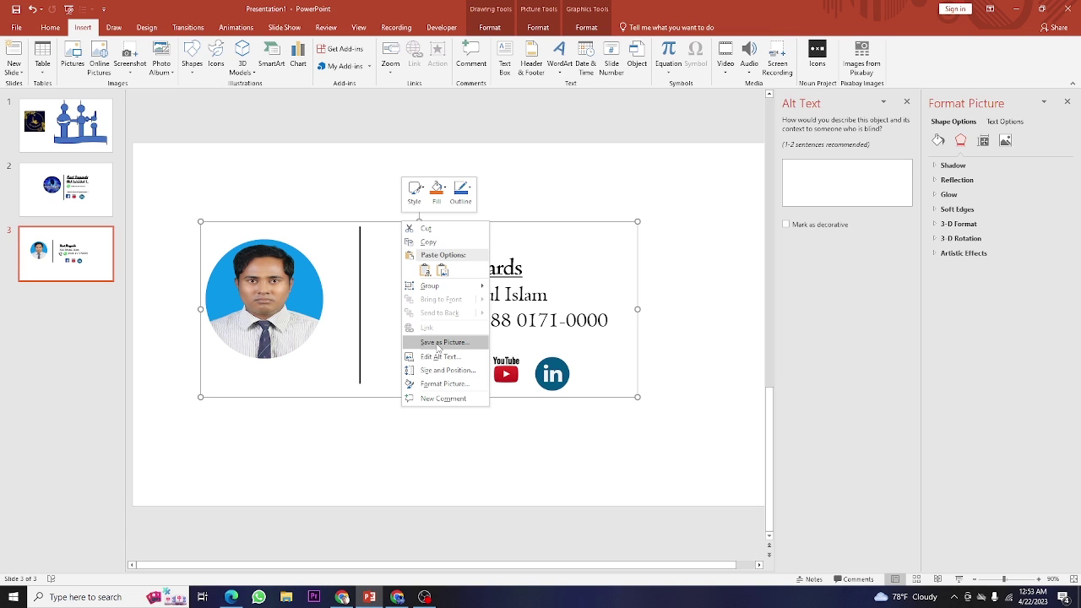
# Step: Start Save as Picture for the group with PNG as the type and SIGNATURE.png as the file
pyautogui.click(438, 342)
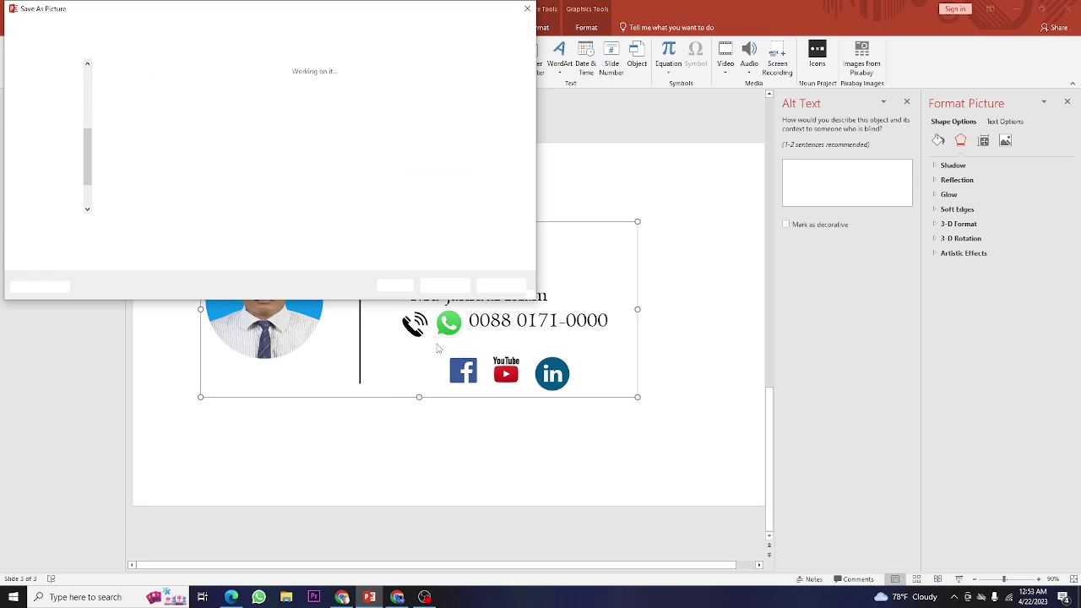
pyautogui.click(390, 243)
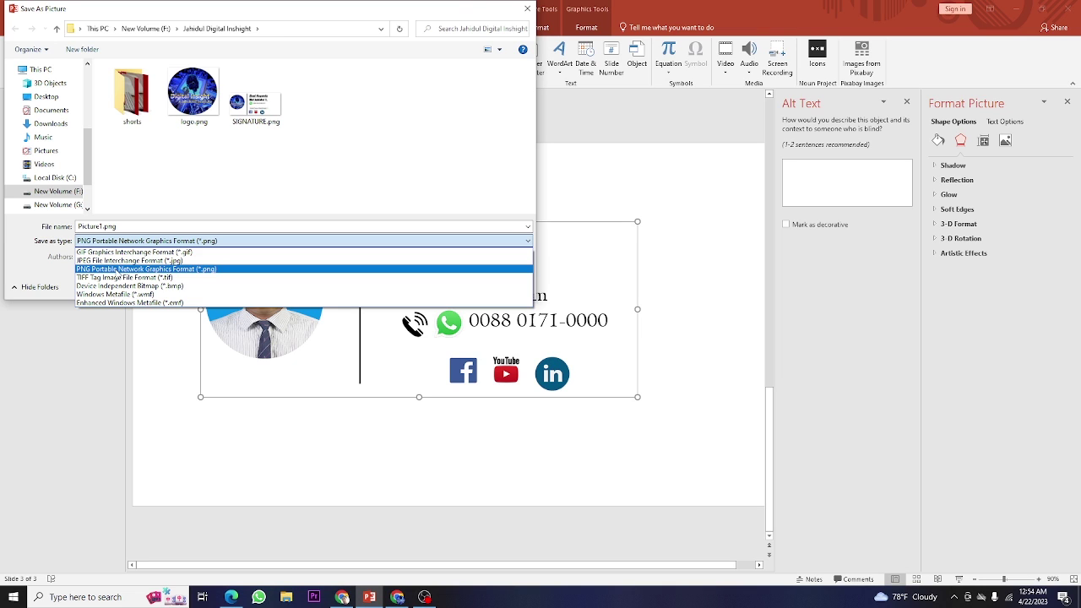
pyautogui.click(117, 269)
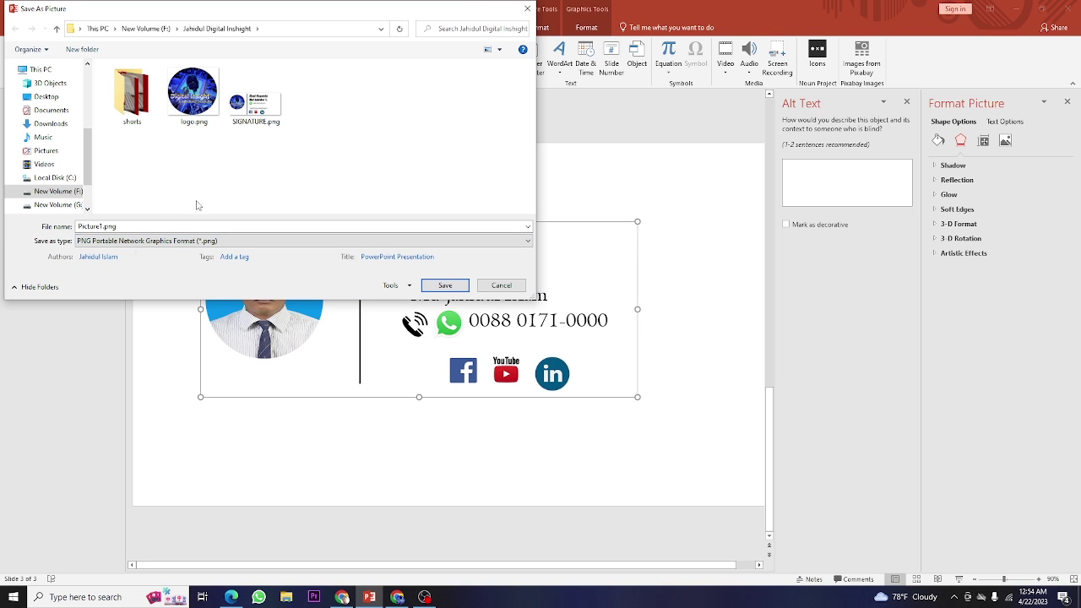
pyautogui.click(267, 103)
# Step: Preview the existing SIGNATURE.png in Photos, then close the preview and the picture dialog
pyautogui.rightClick(264, 103)
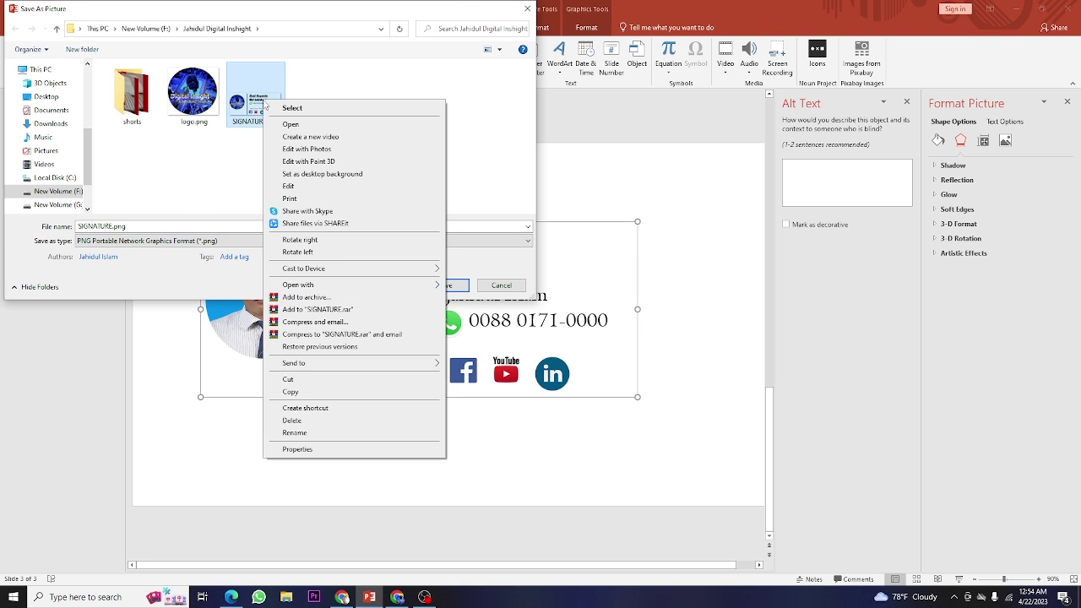
pyautogui.click(295, 125)
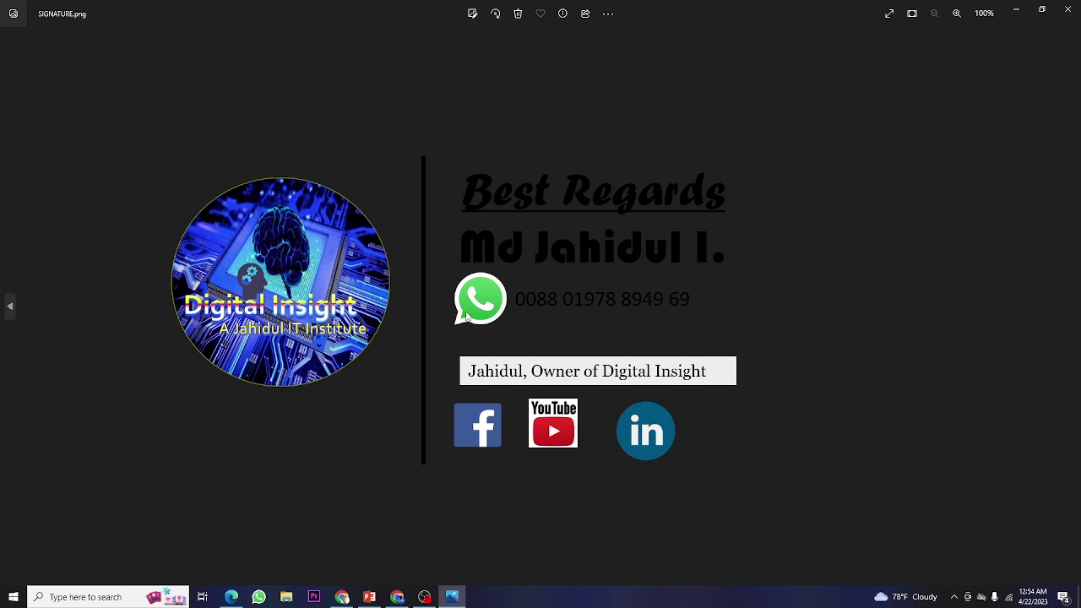
pyautogui.click(1069, 7)
pyautogui.click(503, 284)
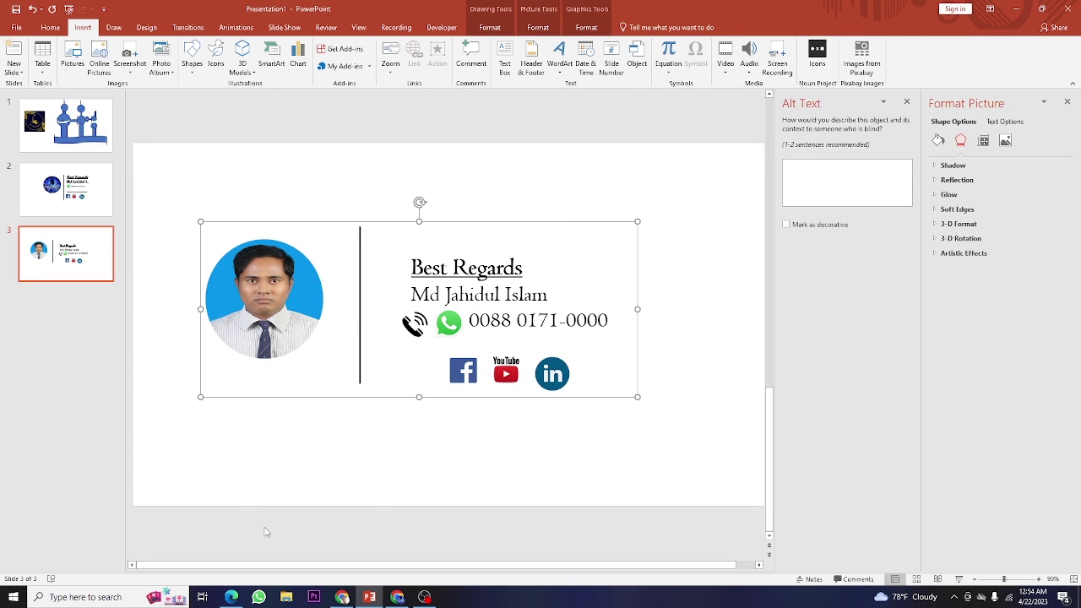
# Step: On slide 2, shift the round Digital Insight logo slightly lower
pyautogui.click(44, 194)
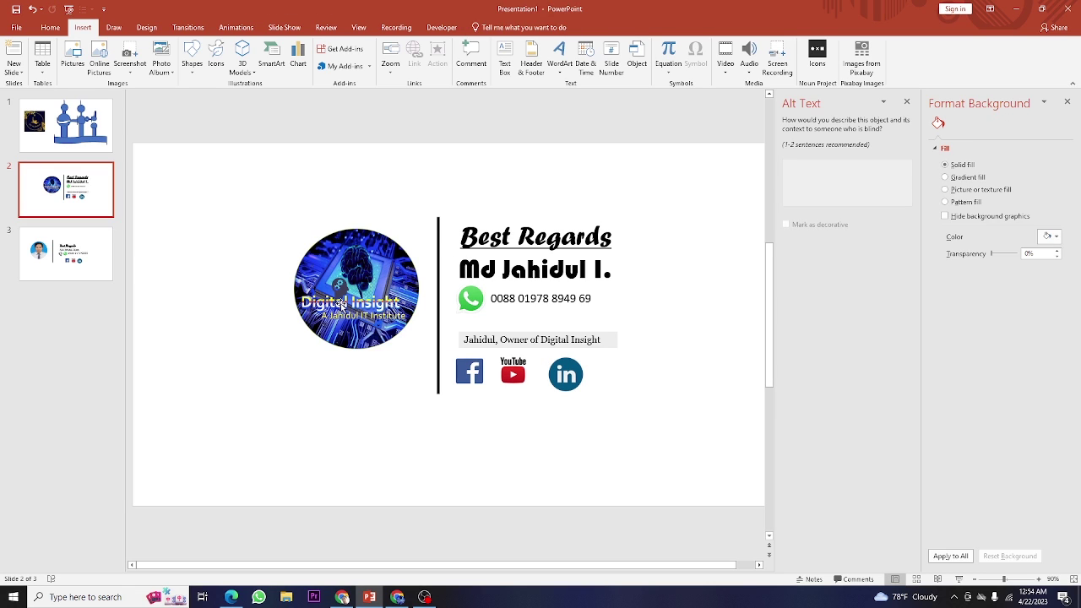
pyautogui.moveTo(340, 302); pyautogui.dragTo(339, 301)
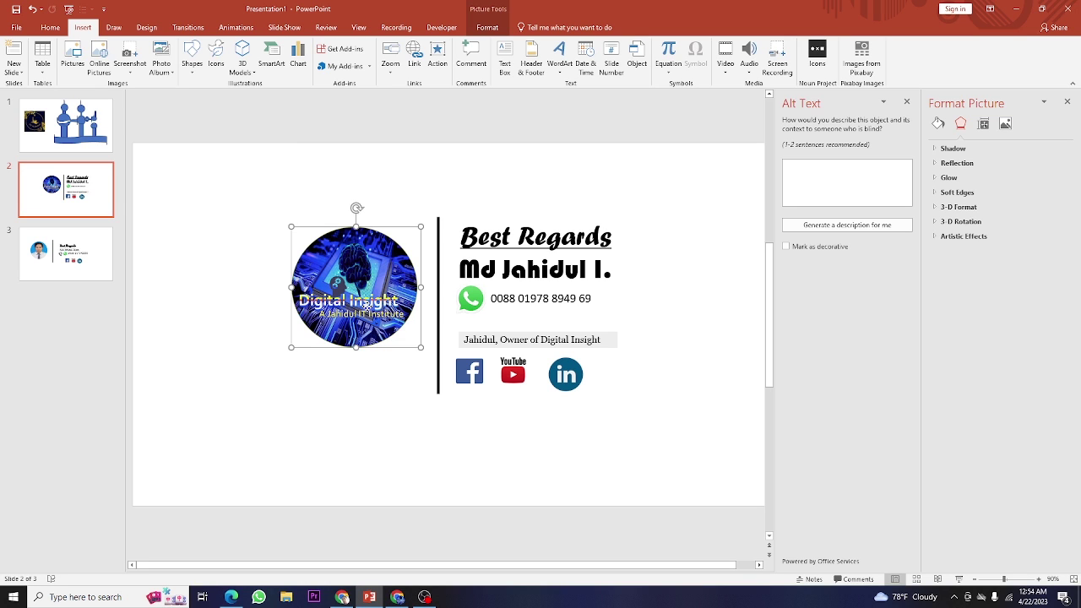
pyautogui.moveTo(365, 306)
pyautogui.mouseDown()
pyautogui.moveTo(364, 324)
pyautogui.moveTo(364, 307)
pyautogui.mouseUp()
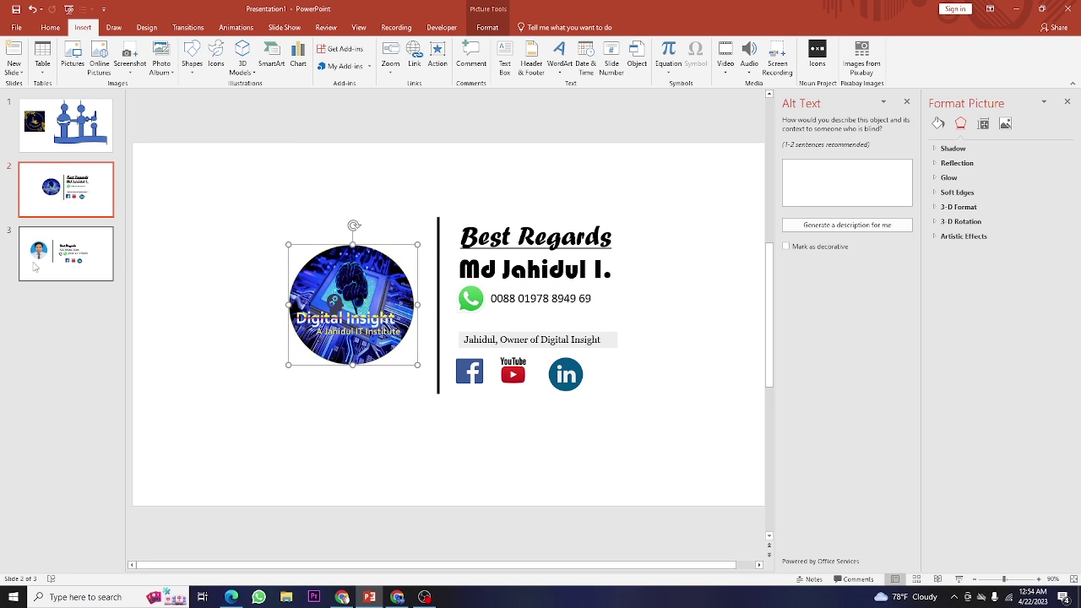
# Step: On slide 3, nudge the grouped signature slightly down and to the right
pyautogui.click(58, 272)
pyautogui.click(232, 302)
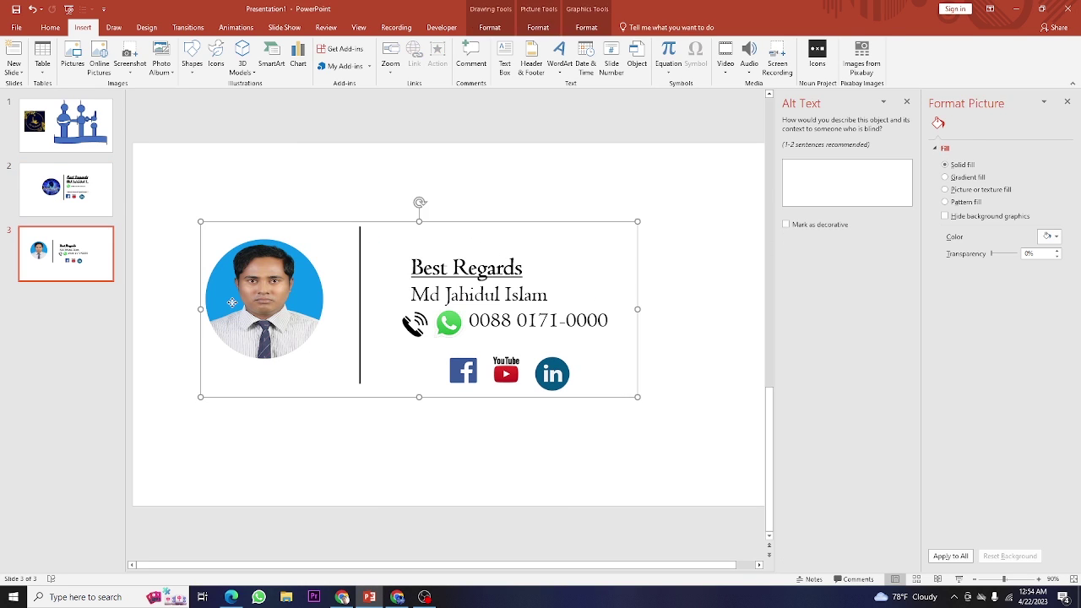
pyautogui.moveTo(232, 301)
pyautogui.mouseDown()
pyautogui.moveTo(251, 324)
pyautogui.moveTo(254, 302)
pyautogui.mouseUp()
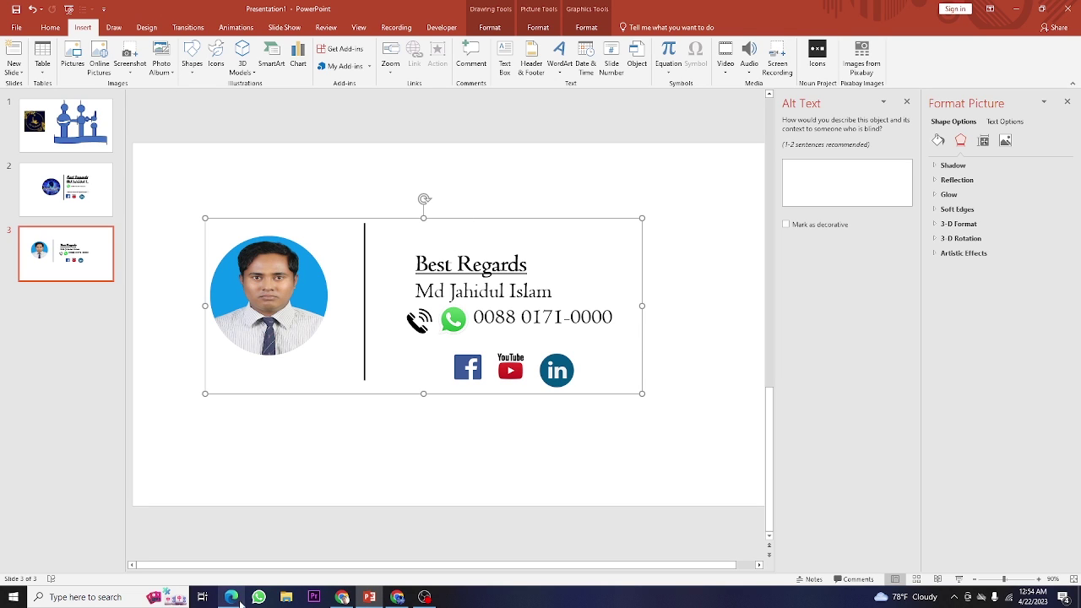
# Step: In Gmail, close the draft, zoom the page in, and open See all settings
pyautogui.click(397, 597)
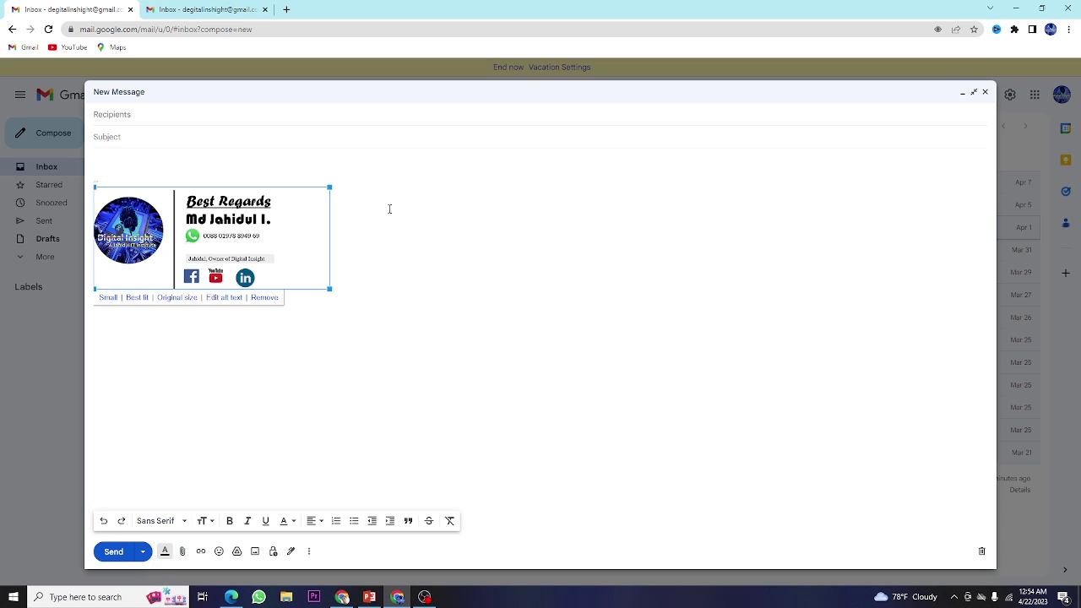
pyautogui.click(984, 91)
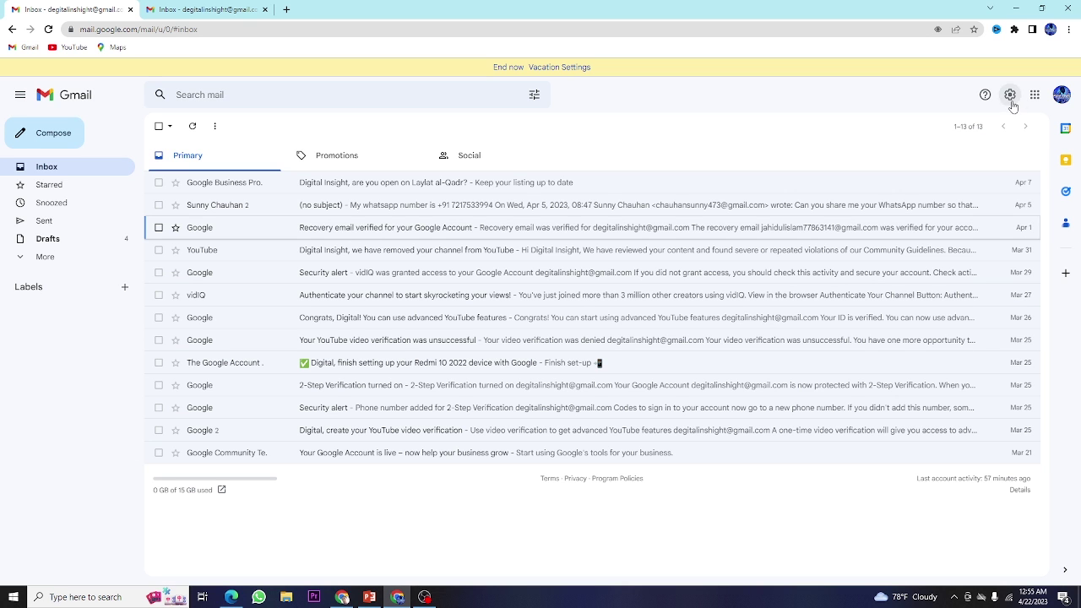
pyautogui.hotkey('ctrl', '+')
pyautogui.hotkey('ctrl', '+')
pyautogui.hotkey('ctrl', '+')
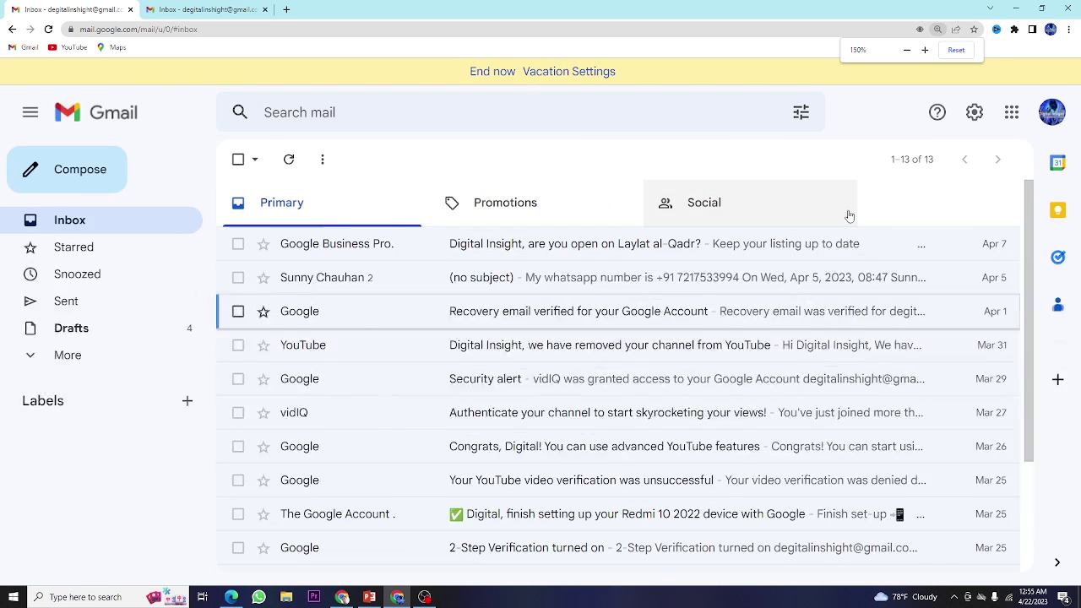
pyautogui.hotkey('ctrl', '+')
pyautogui.hotkey('ctrl', '+')
pyautogui.hotkey('ctrl', '+')
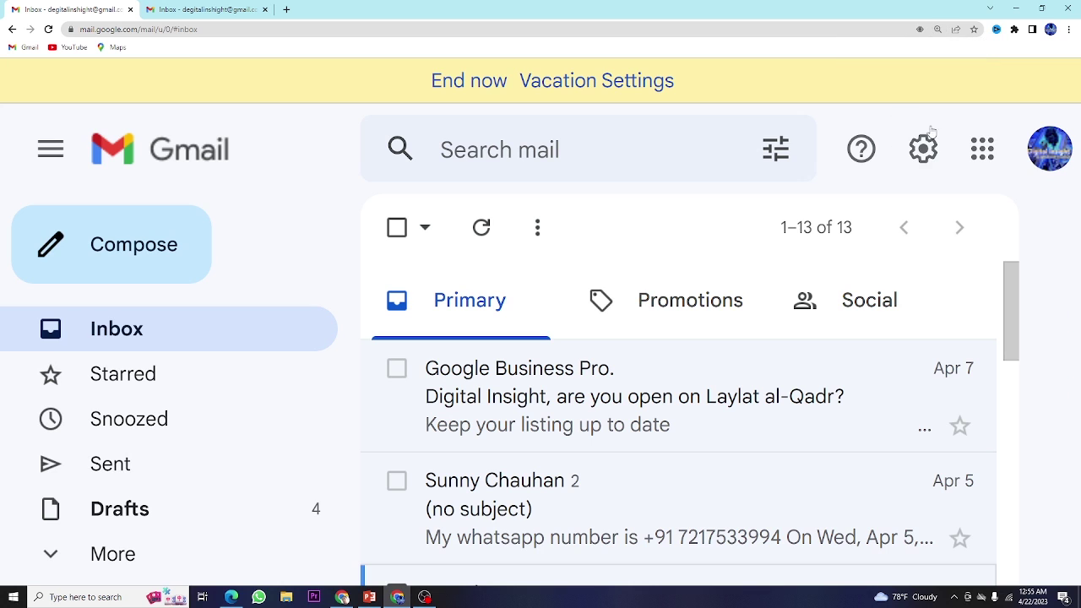
pyautogui.click(920, 151)
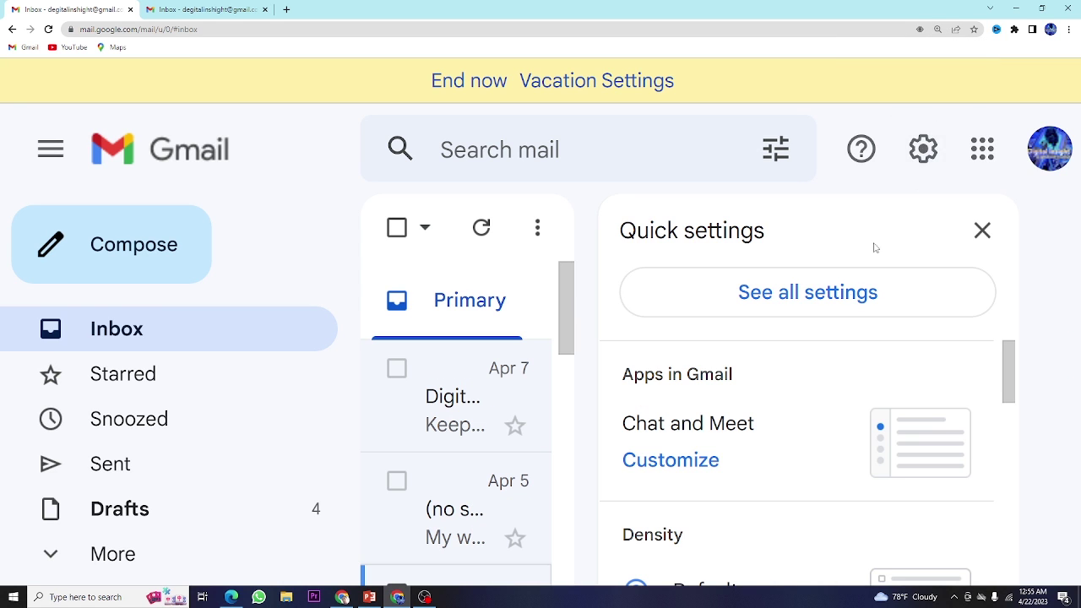
pyautogui.click(831, 297)
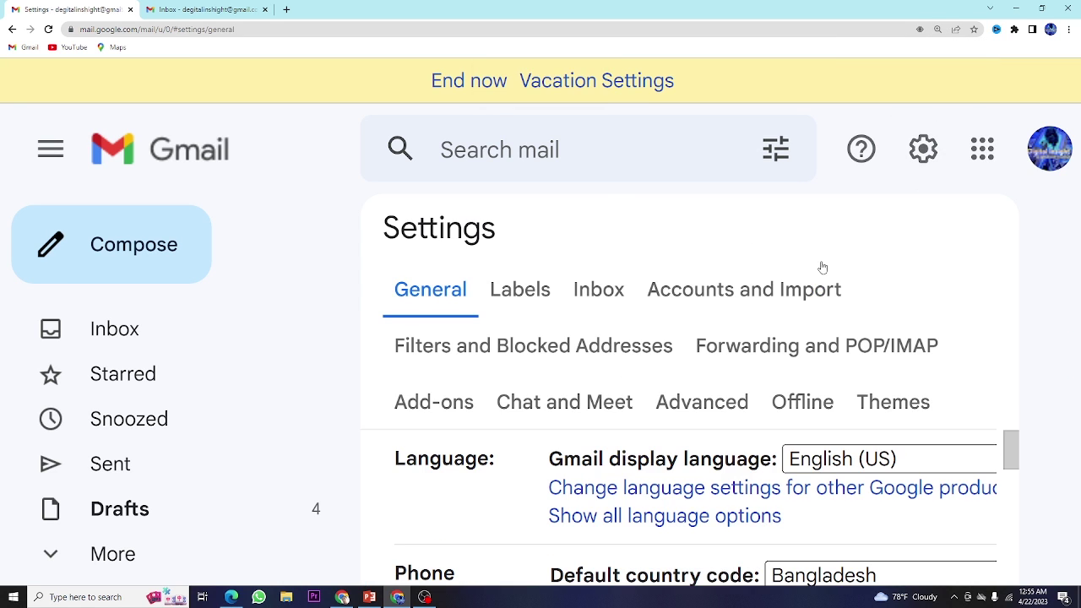
# Step: Zoom the settings page out and scroll the General tab to the Signature section
pyautogui.hotkey('ctrl', '-')
pyautogui.hotkey('ctrl', '-')
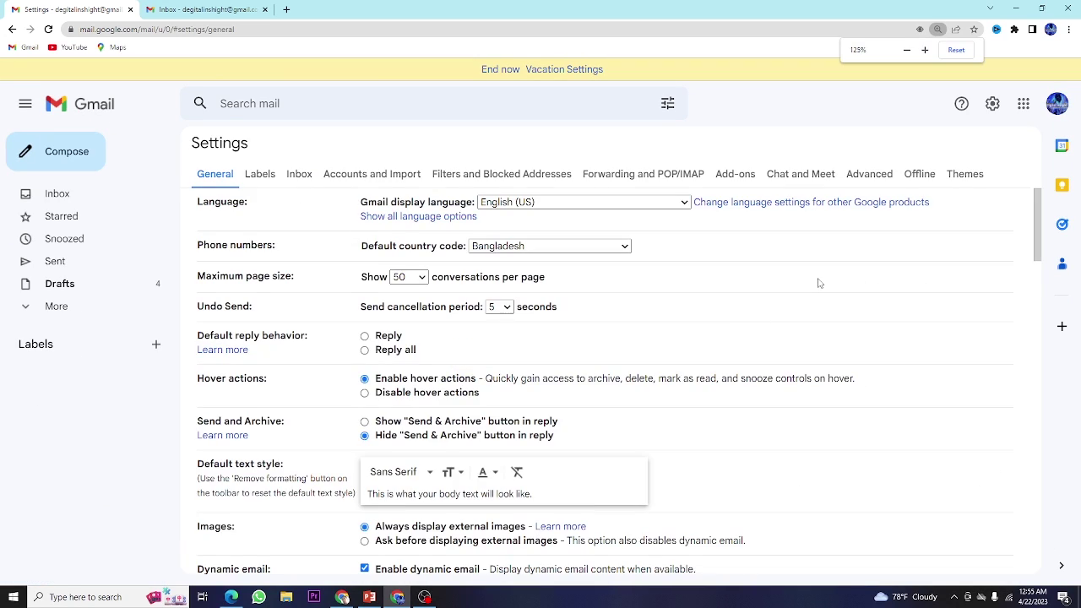
pyautogui.scroll(-10, 818, 282)
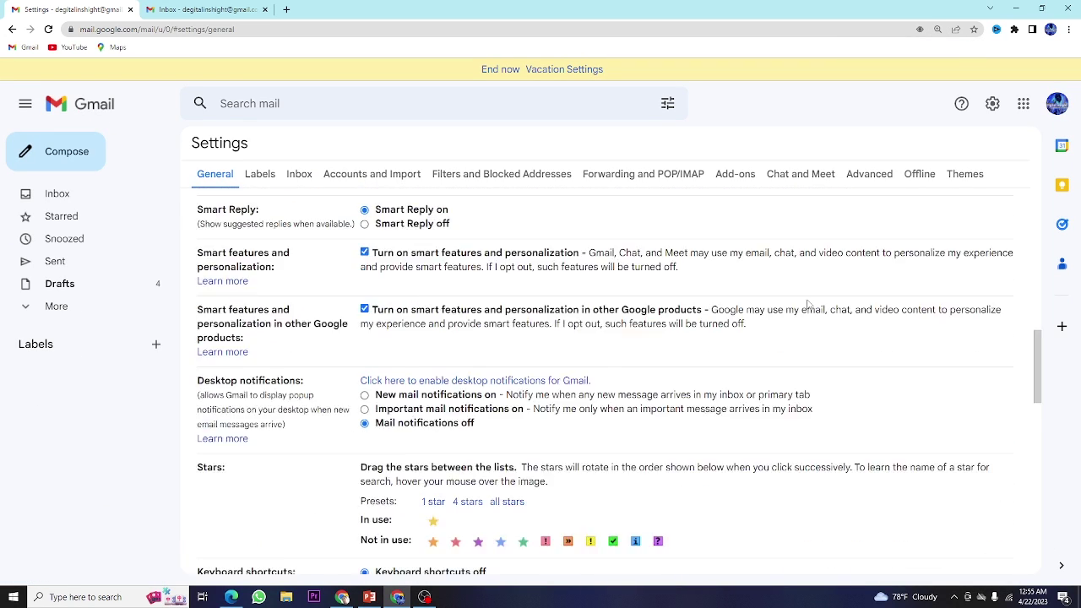
pyautogui.scroll(-3, 807, 304)
pyautogui.scroll(-2, 804, 303)
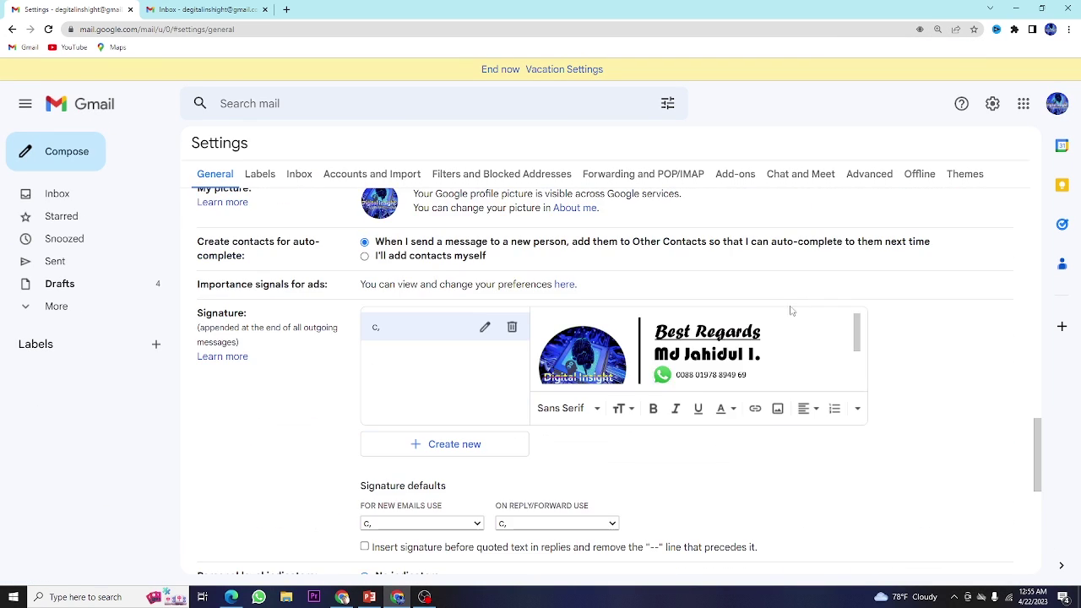
pyautogui.keyDown('ctrl'); pyautogui.scroll(3, 620, 455); pyautogui.keyUp('ctrl')
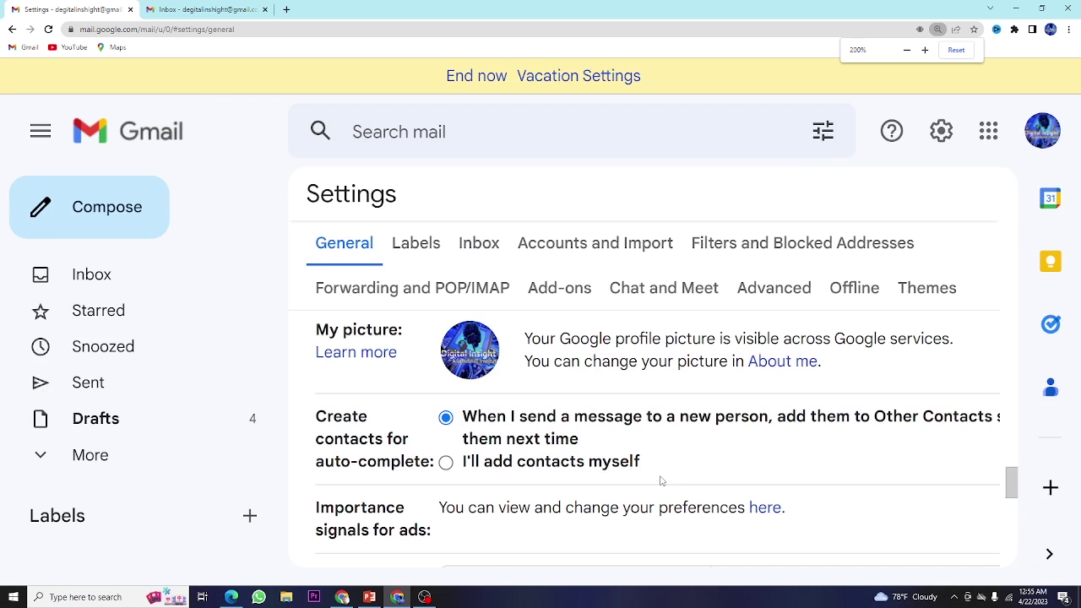
pyautogui.scroll(-4, 676, 417)
pyautogui.scroll(2, 680, 414)
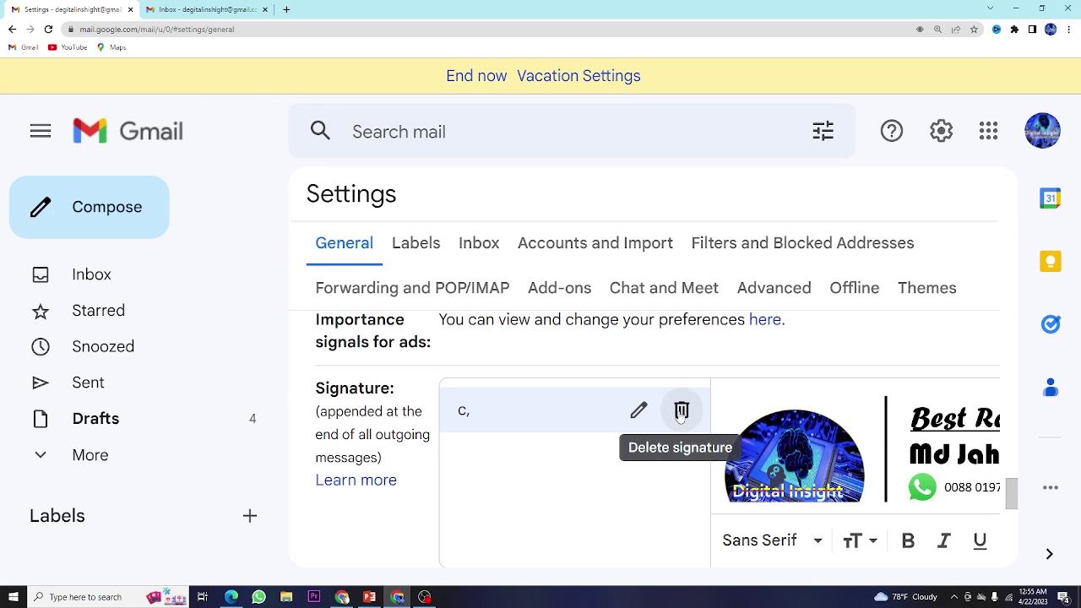
pyautogui.scroll(-1, 901, 378)
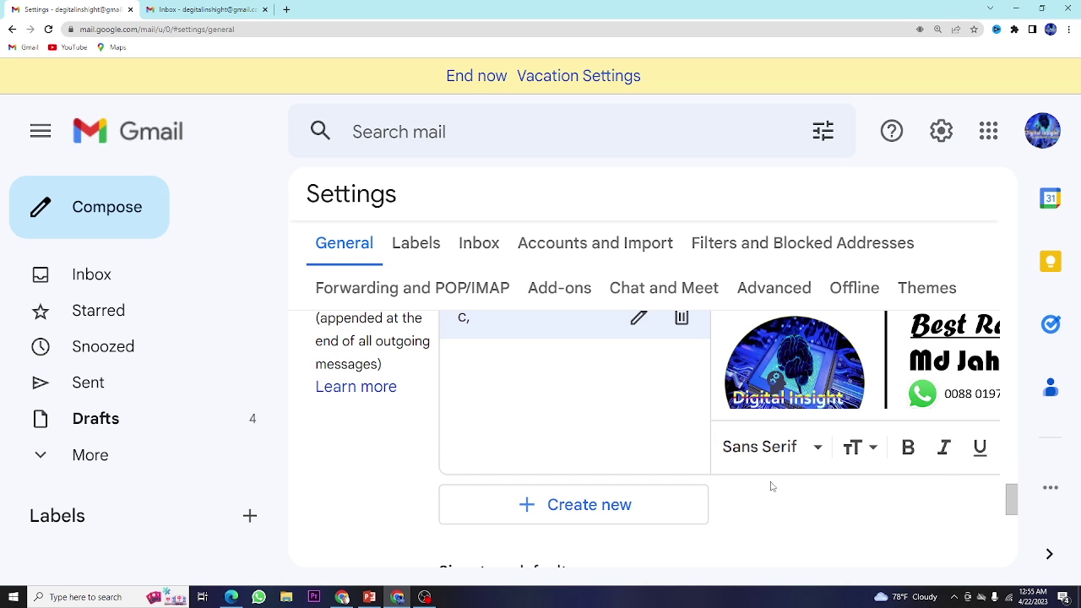
pyautogui.scroll(2, 765, 498)
pyautogui.scroll(-4, 765, 498)
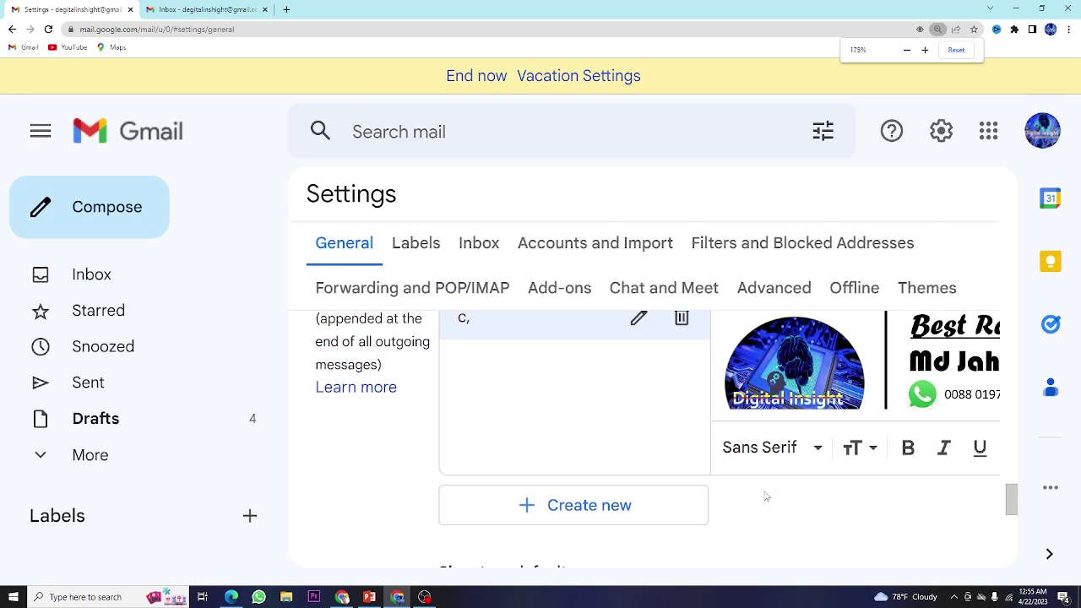
pyautogui.scroll(1, 834, 351)
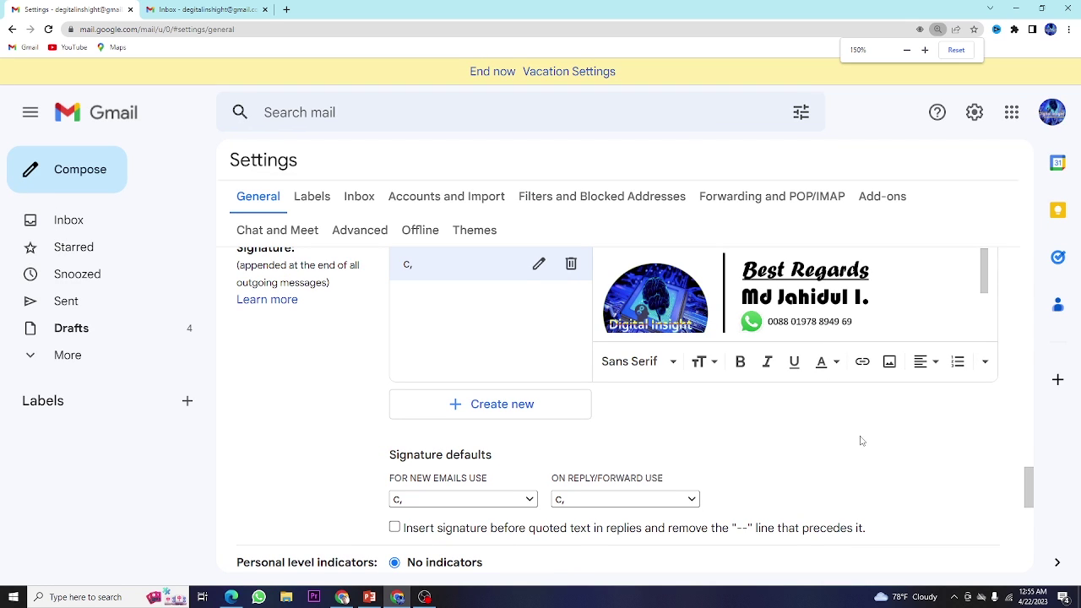
pyautogui.click(891, 363)
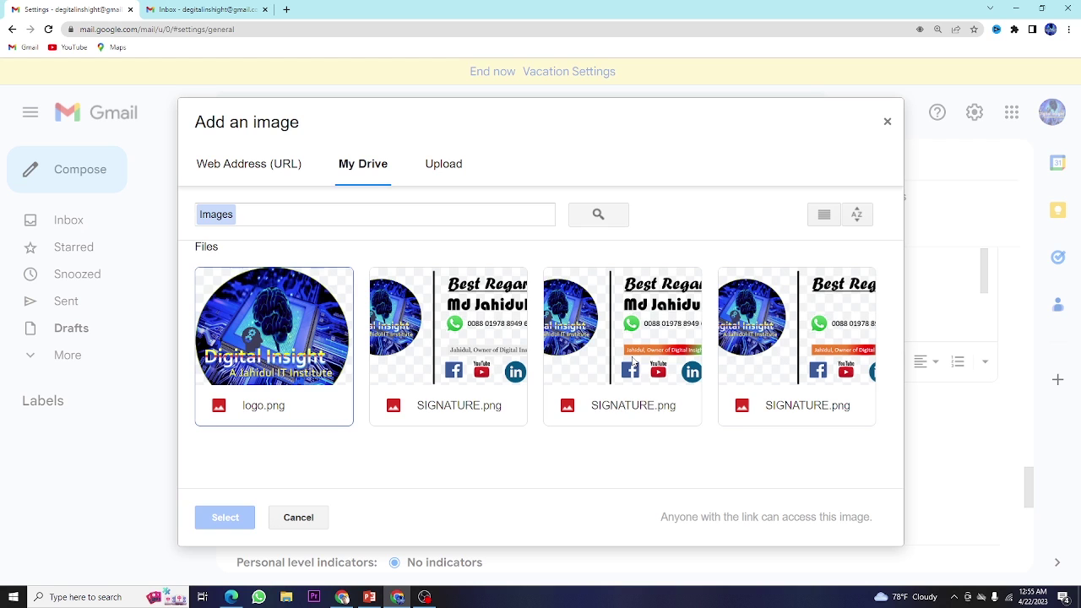
pyautogui.click(634, 362)
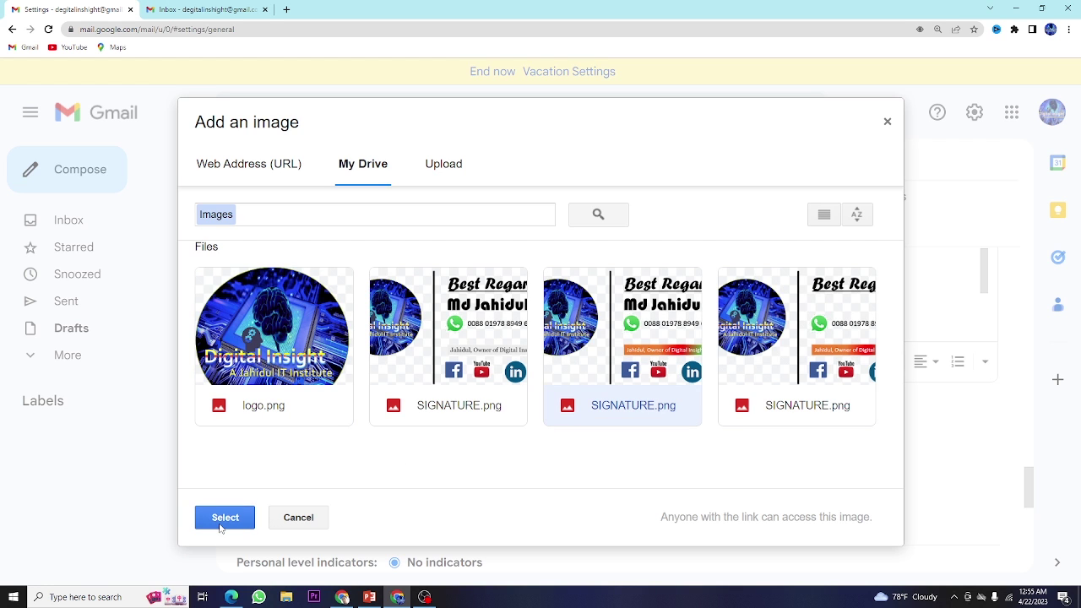
pyautogui.click(307, 520)
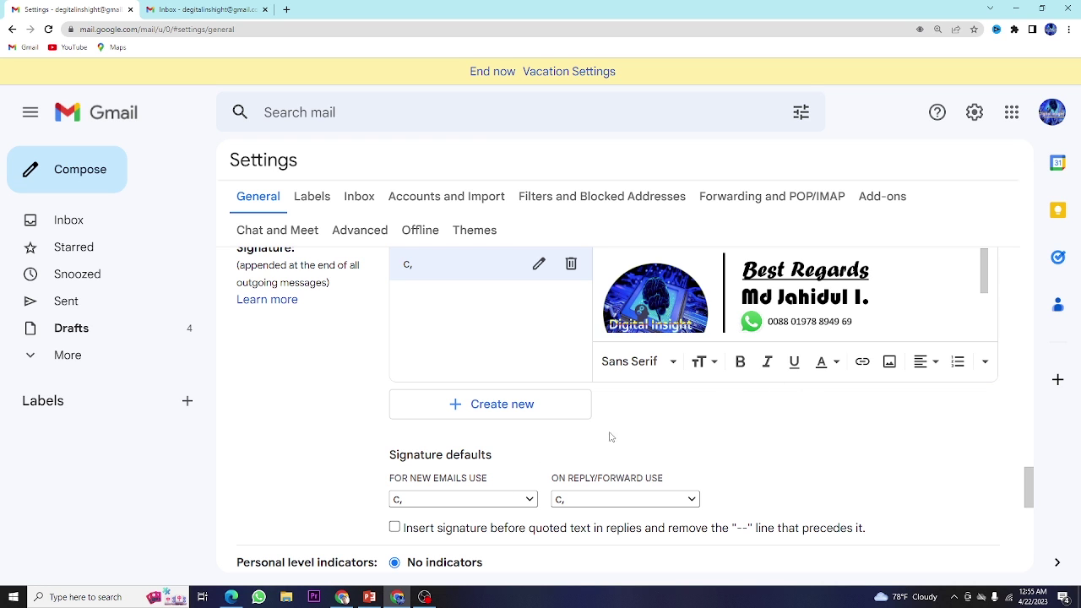
# Step: Search 'mai' in Windows search and launch Outlook from the best match
pyautogui.click(230, 596)
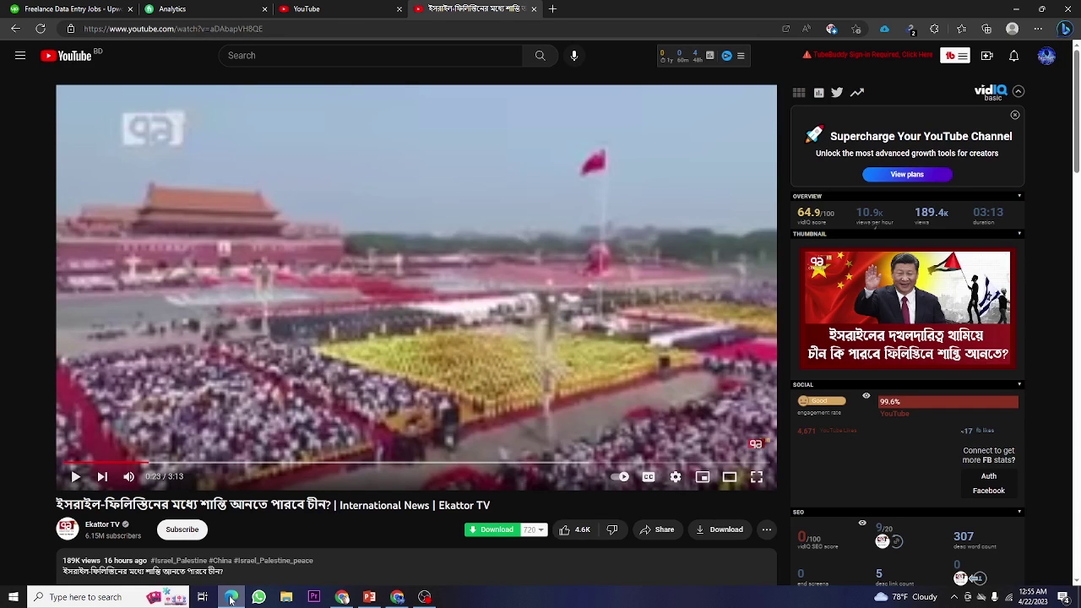
pyautogui.click(114, 597)
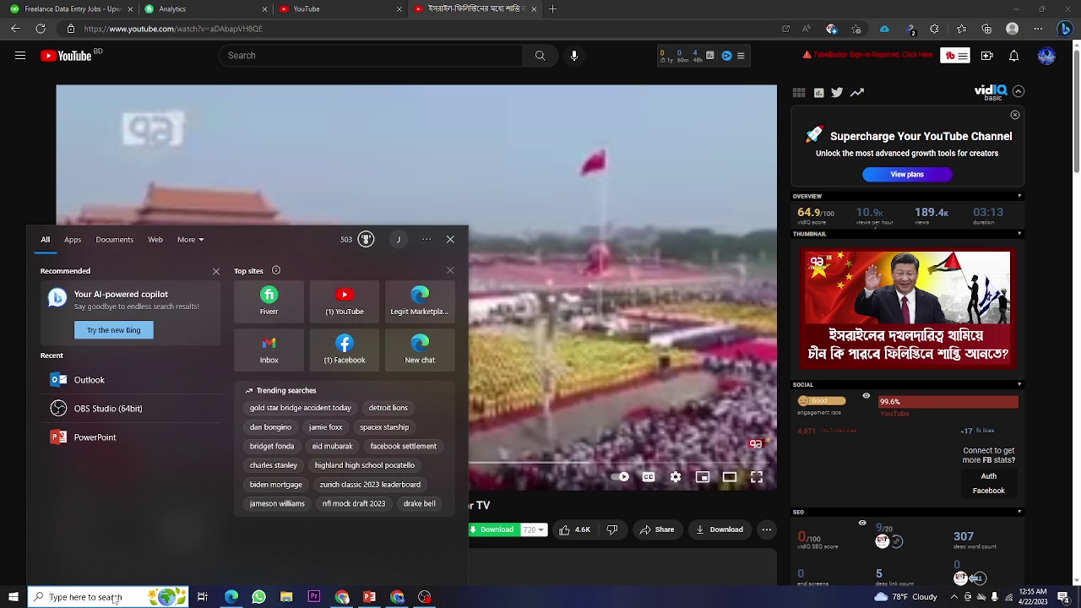
pyautogui.write('mai')
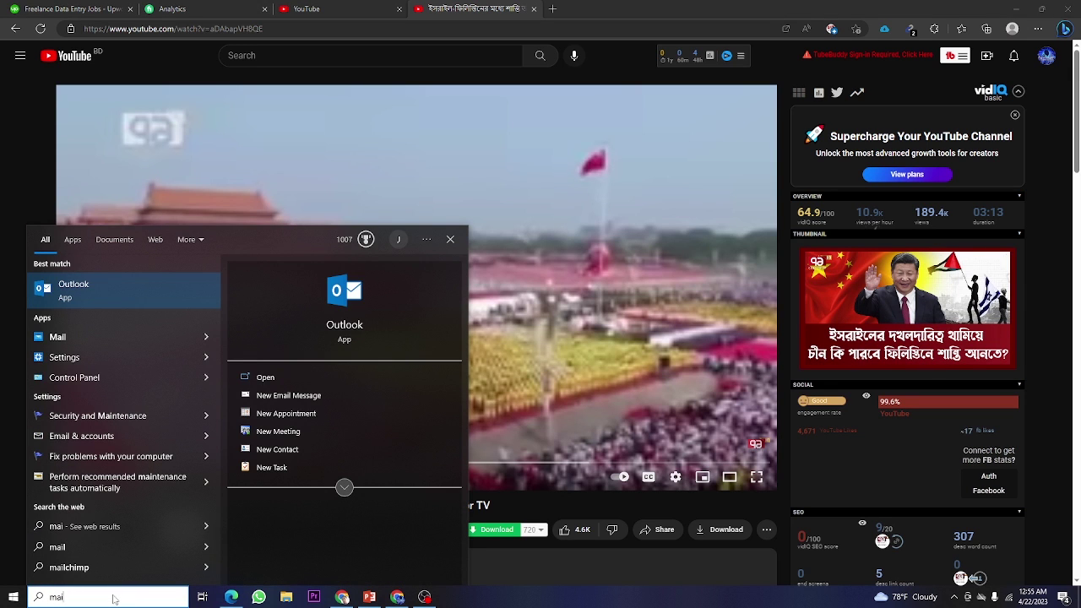
pyautogui.click(134, 293)
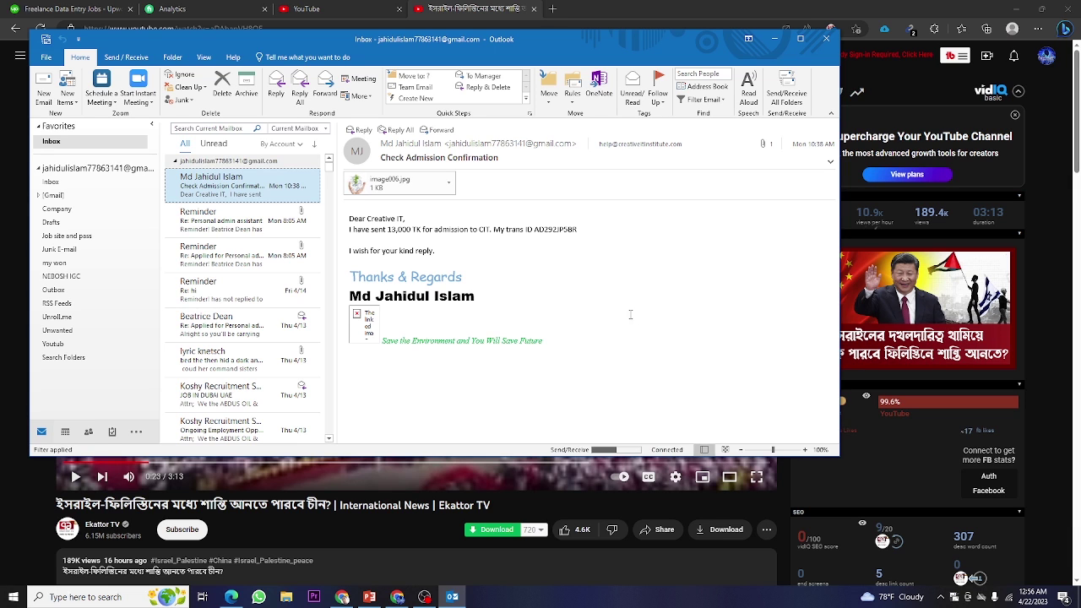
# Step: Start a new Outlook email, check the empty Signatures list, and cancel the dialog
pyautogui.click(43, 89)
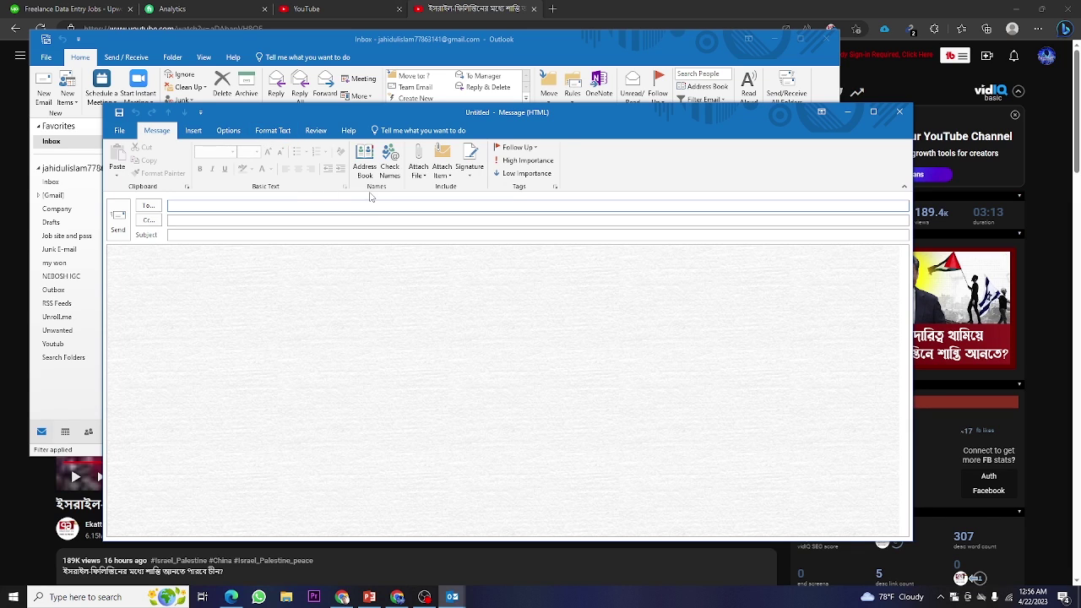
pyautogui.click(469, 169)
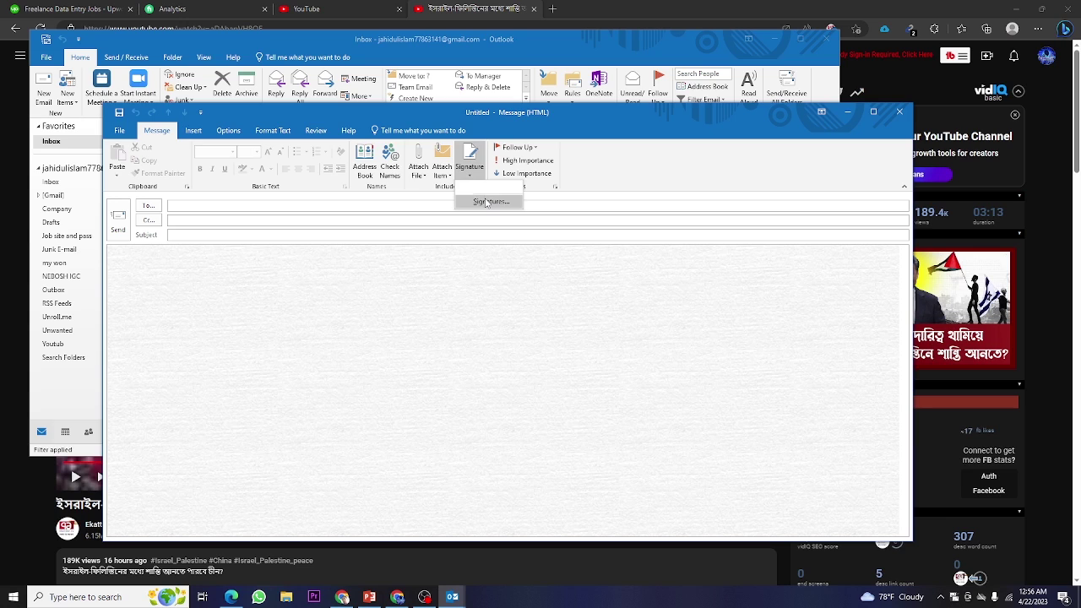
pyautogui.click(490, 201)
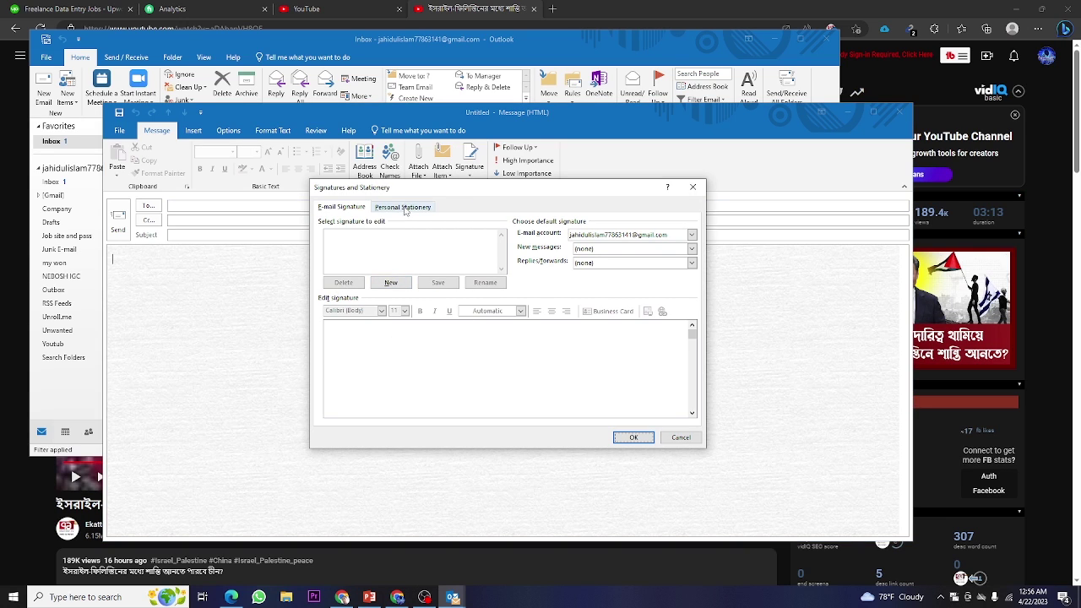
pyautogui.click(692, 187)
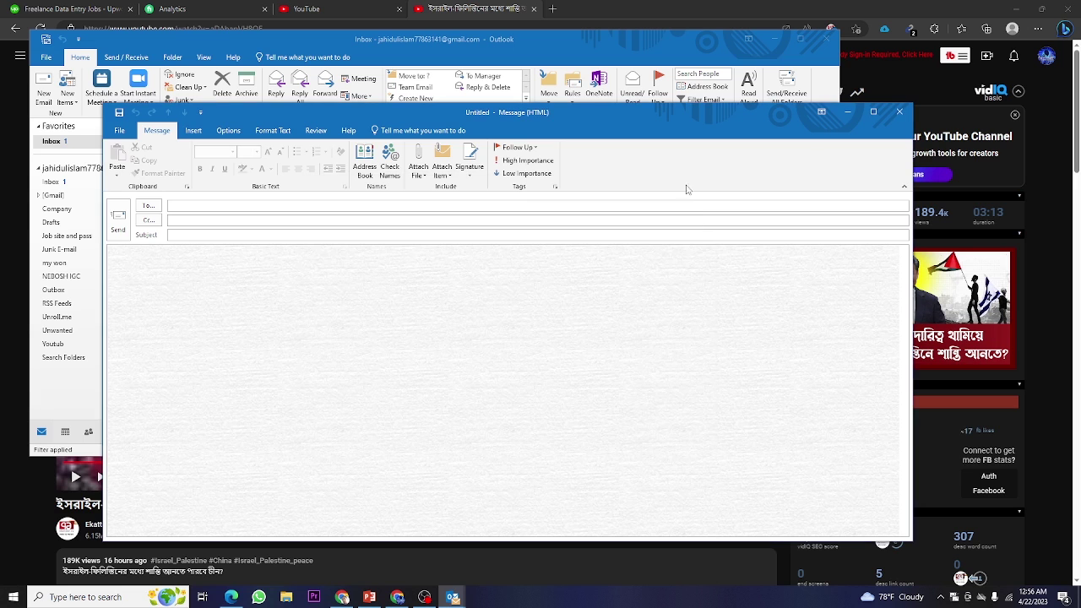
# Step: Close the message and Outlook, then return to Gmail's signature settings window
pyautogui.click(902, 112)
pyautogui.click(827, 35)
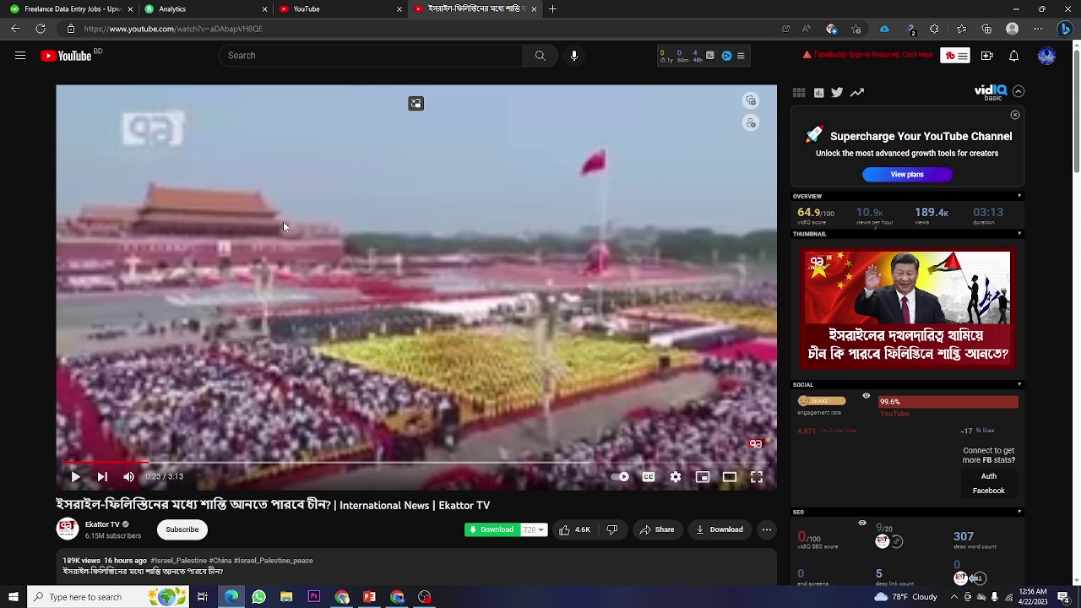
pyautogui.scroll(-15, 289, 223)
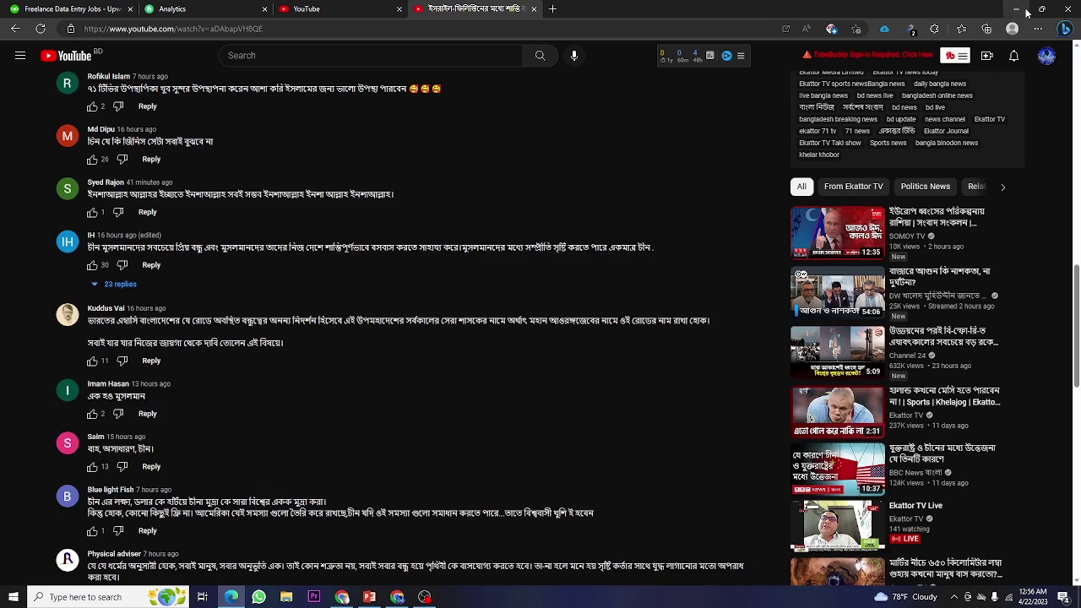
pyautogui.hotkey('alt', 'Tab')
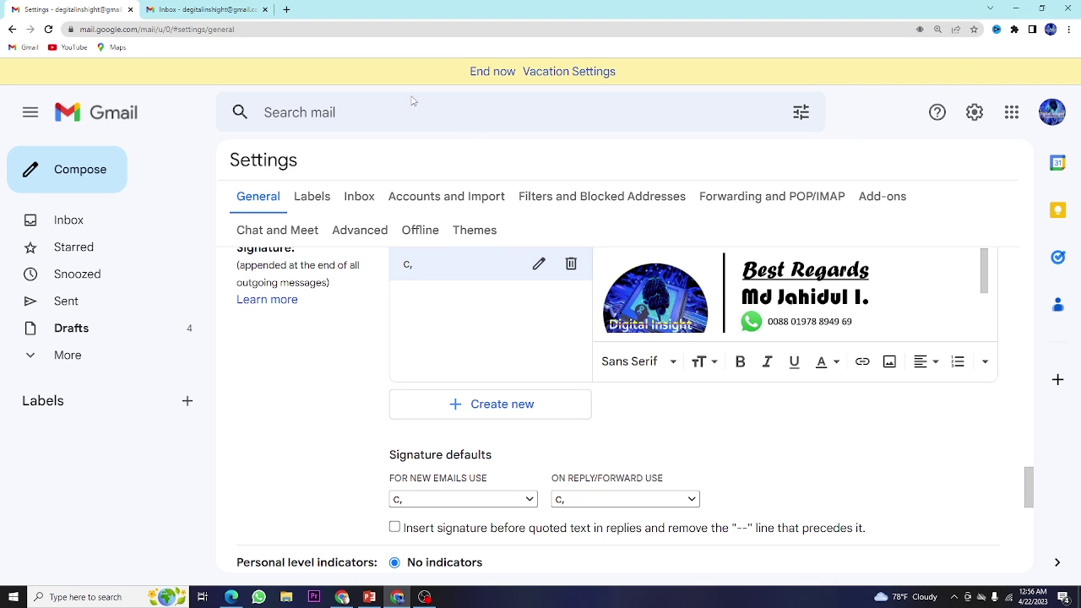